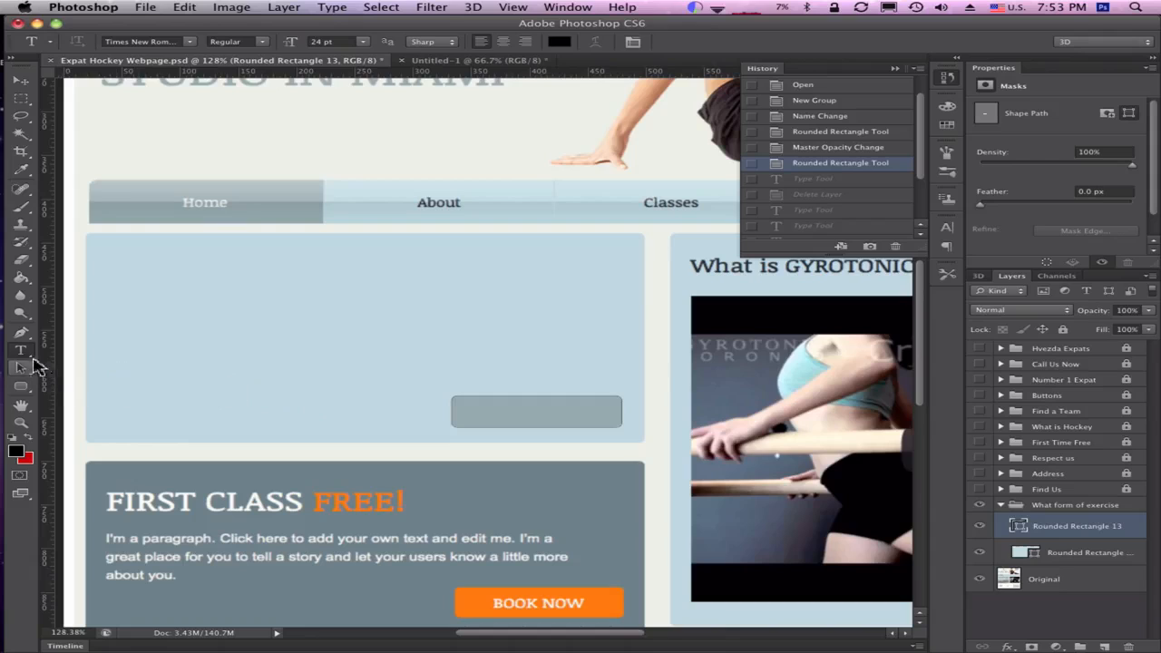
Step: Add the heading "What form of exercise works best for you?" near the upper edge of the empty light blue box
{"action": "left_click", "coordinate": [124, 260]}
{"action": "type", "text": "What "}
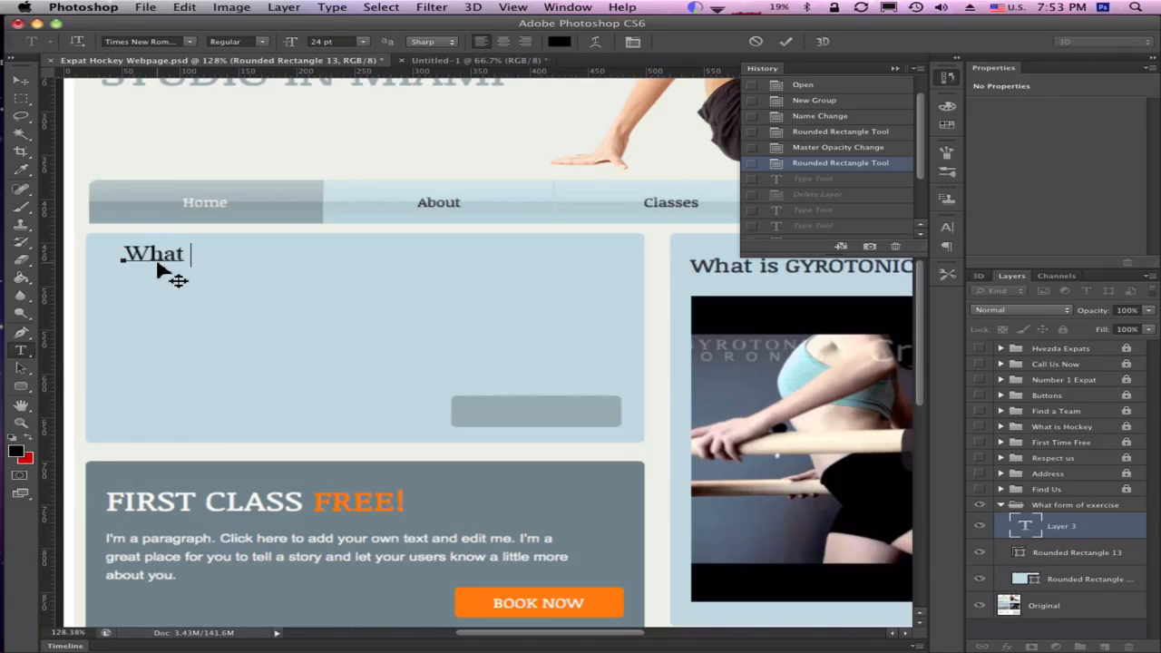
{"action": "type", "text": "form of exer"}
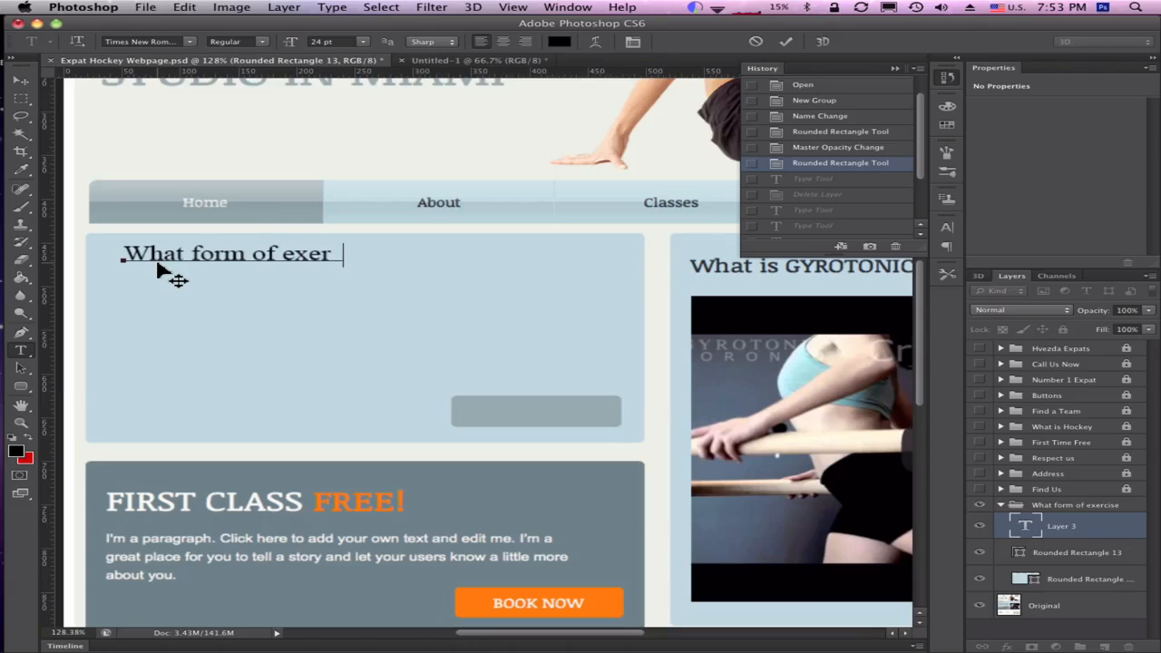
{"action": "type", "text": "cise wor"}
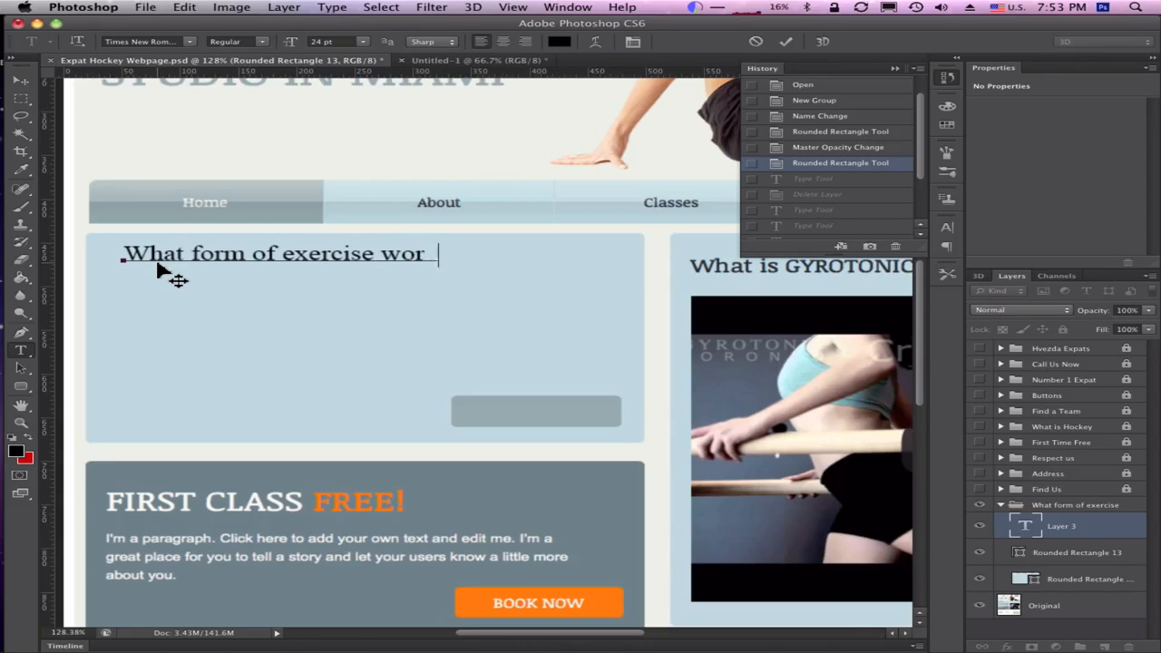
{"action": "type", "text": "dks best for you?"}
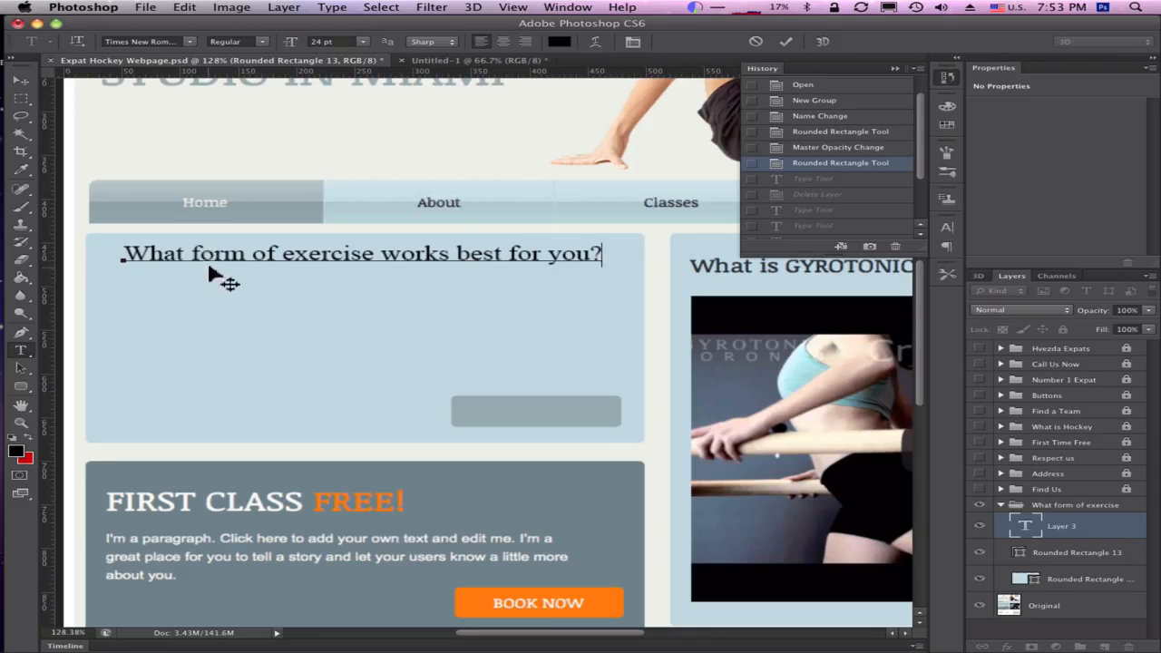
{"action": "mouse_move", "coordinate": [203, 297]}
{"action": "left_mouse_down"}
{"action": "mouse_move", "coordinate": [233, 314]}
{"action": "mouse_move", "coordinate": [213, 305]}
{"action": "left_mouse_up"}
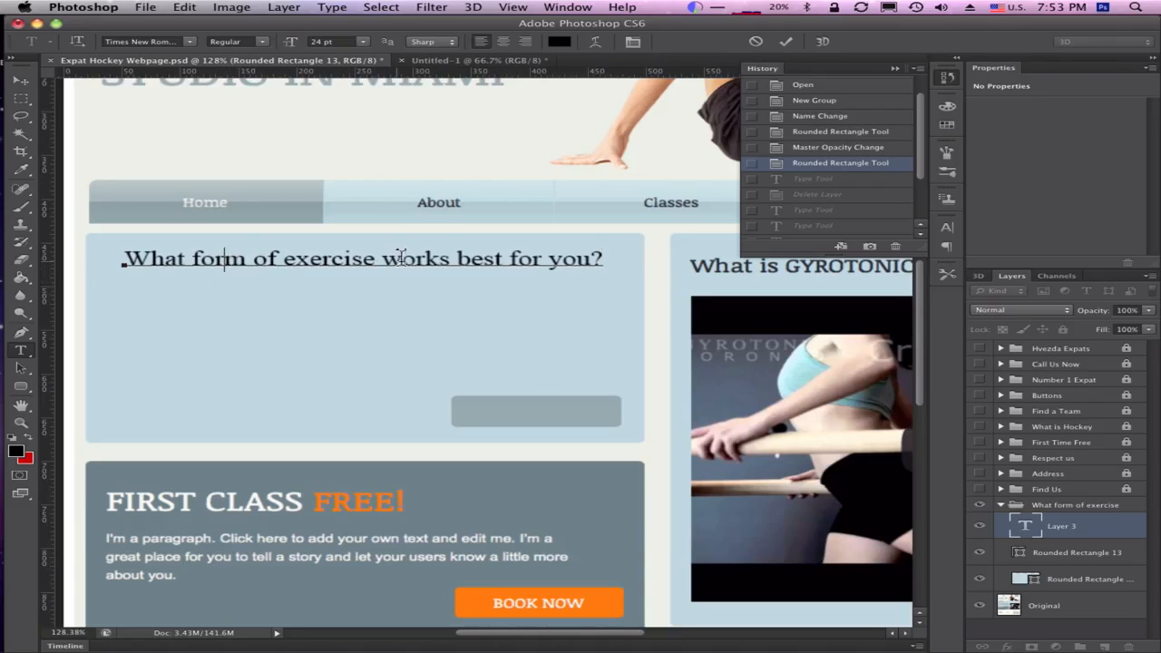
{"action": "left_click_drag", "start_coordinate": [600, 257], "coordinate": [123, 256]}
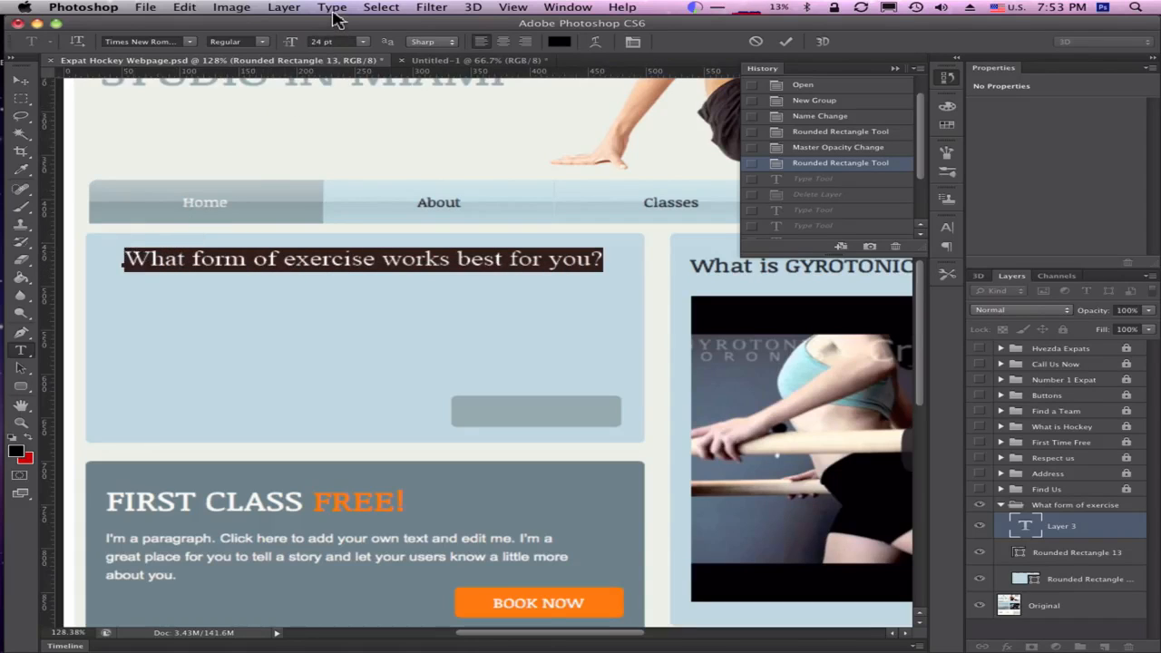
{"action": "left_click", "coordinate": [273, 261]}
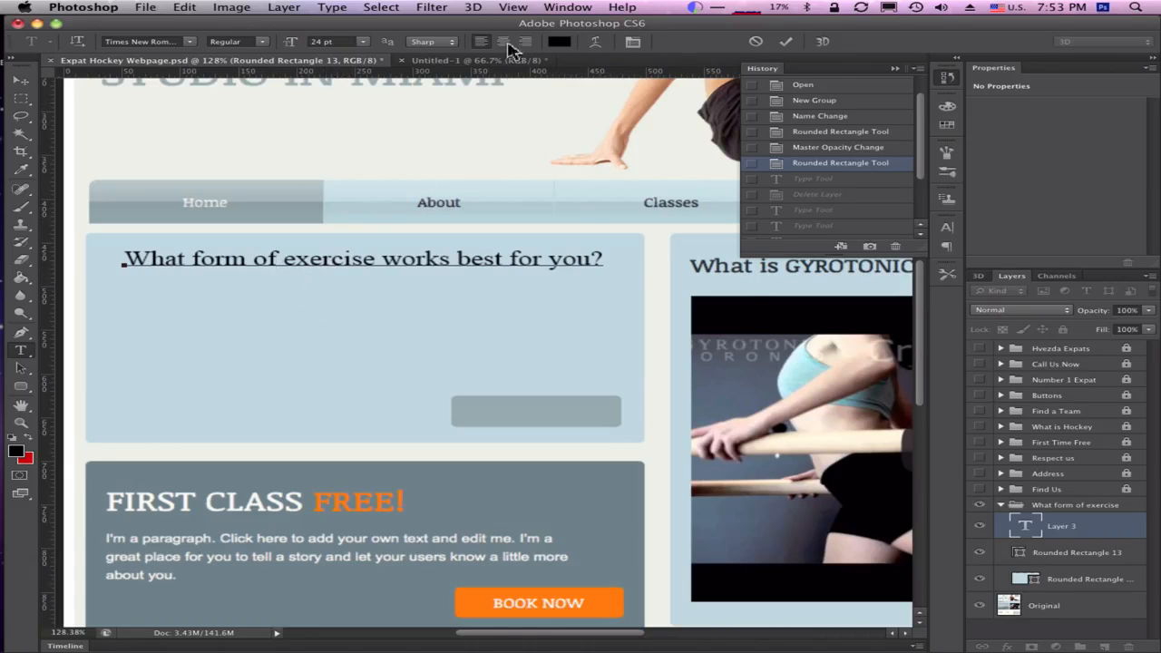
{"action": "left_click", "coordinate": [432, 8]}
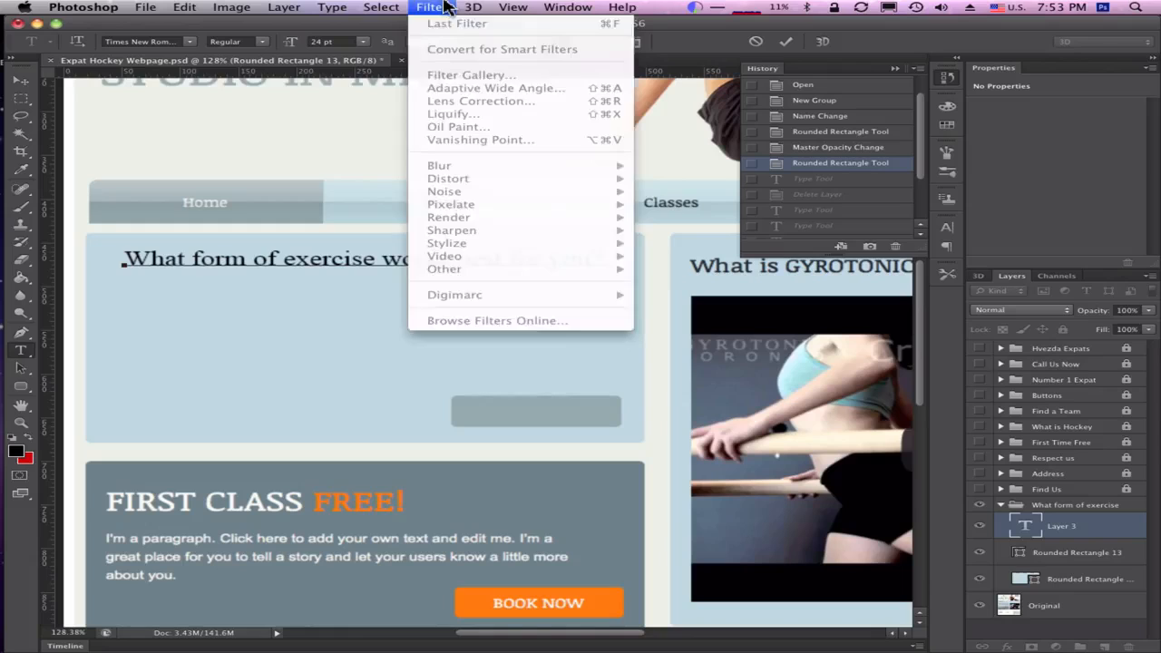
{"action": "left_click", "coordinate": [450, 9]}
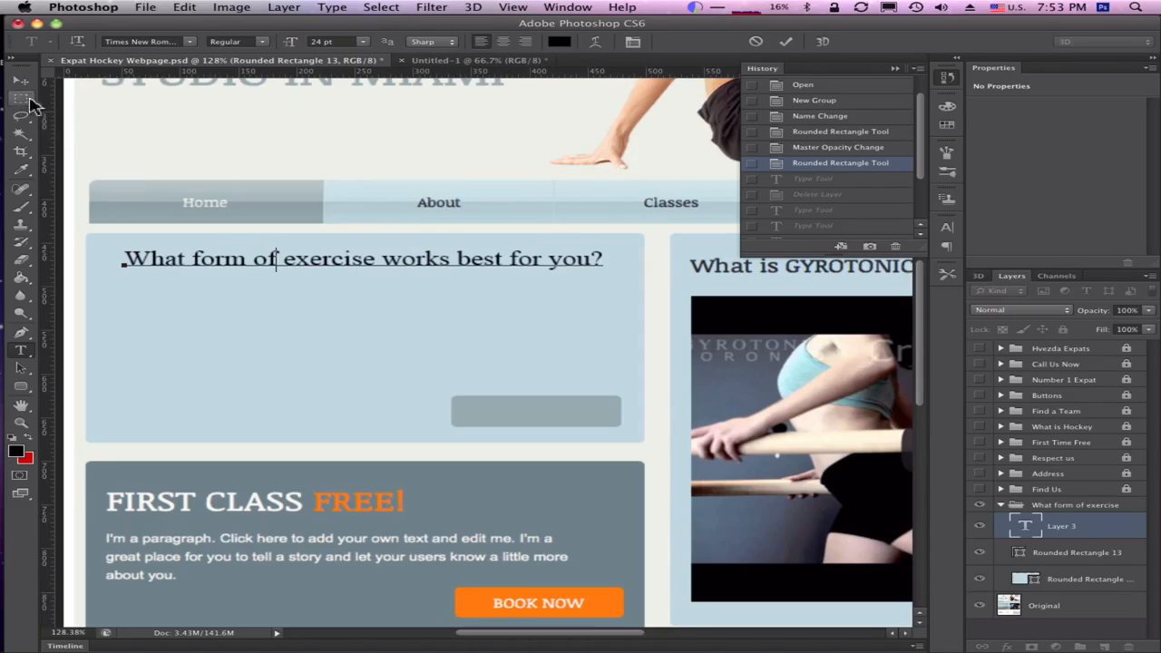
Step: Commit the heading text and nudge it slightly with the Move tool to adjust its placement in the box
{"action": "left_click", "coordinate": [23, 83]}
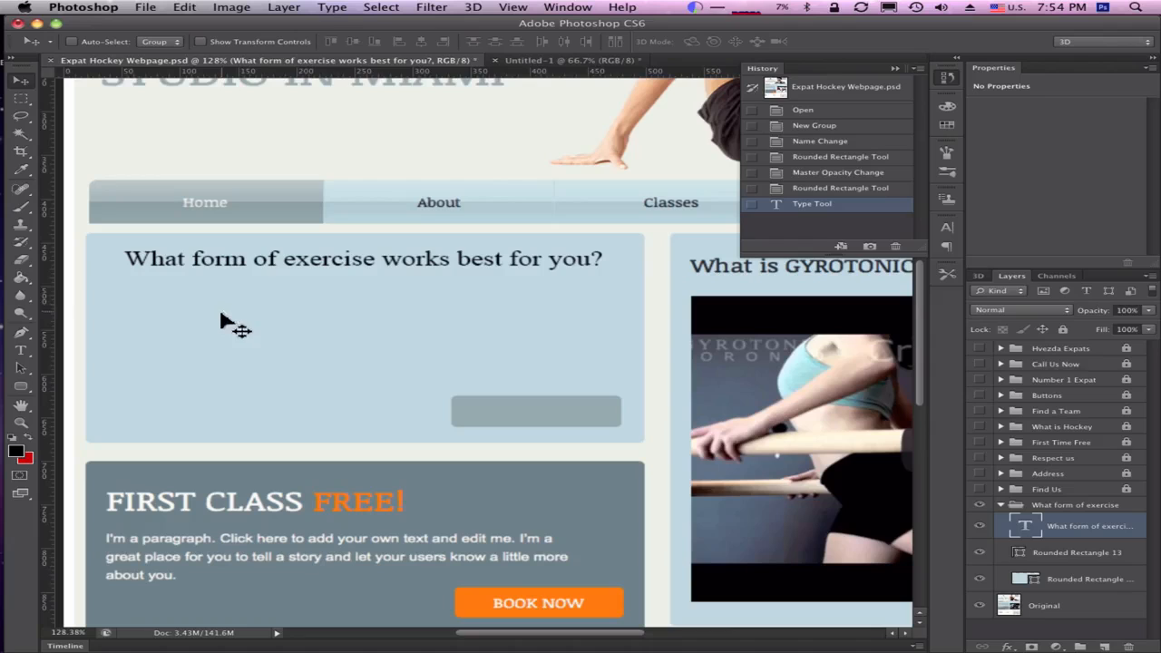
{"action": "mouse_move", "coordinate": [365, 268]}
{"action": "left_mouse_down"}
{"action": "mouse_move", "coordinate": [379, 266]}
{"action": "mouse_move", "coordinate": [369, 264]}
{"action": "left_mouse_up"}
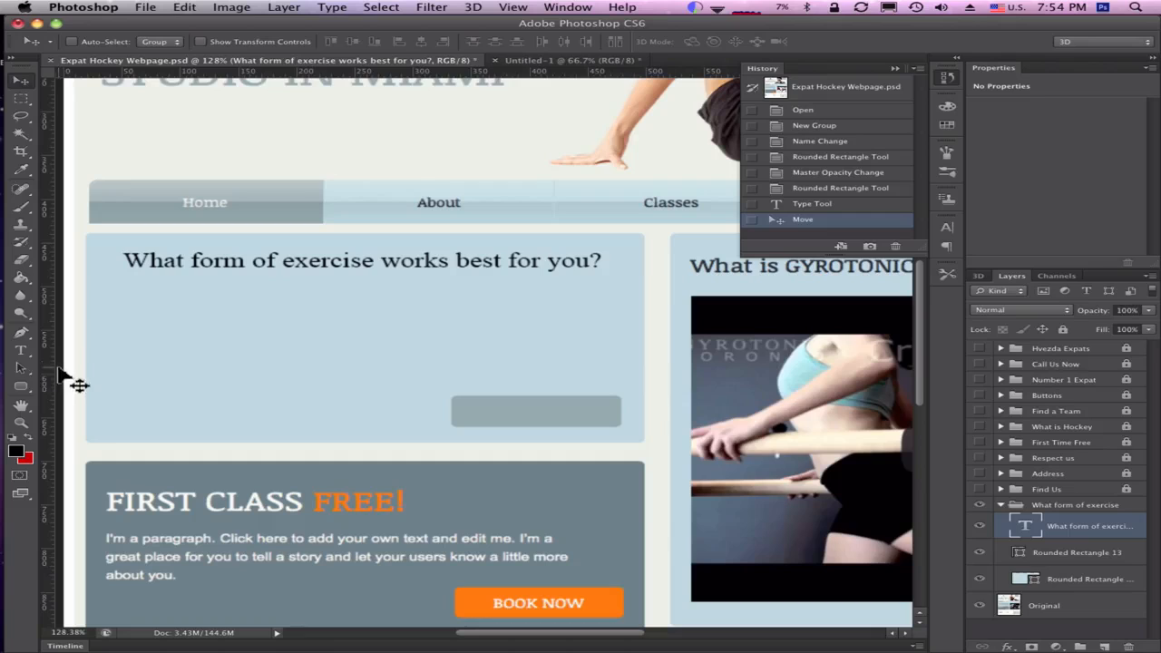
Step: Try extending the heading's single line with filler characters beyond the box edge, and remove them again
{"action": "left_click", "coordinate": [21, 353]}
{"action": "left_click", "coordinate": [383, 260]}
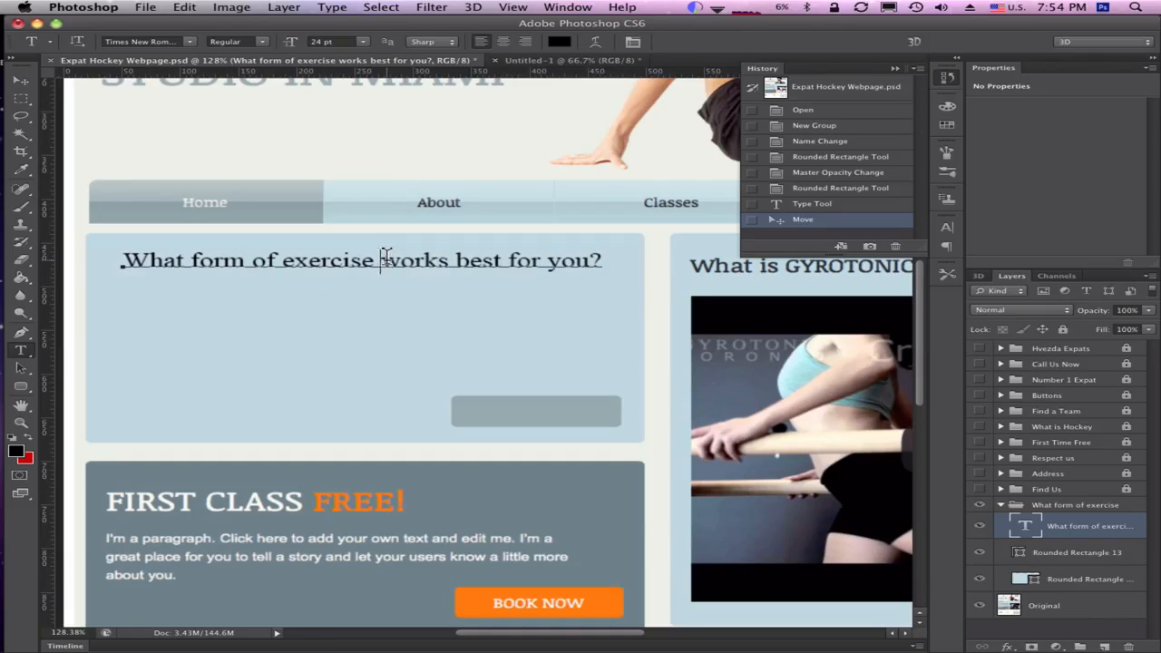
{"action": "left_click_drag", "start_coordinate": [592, 259], "coordinate": [128, 260]}
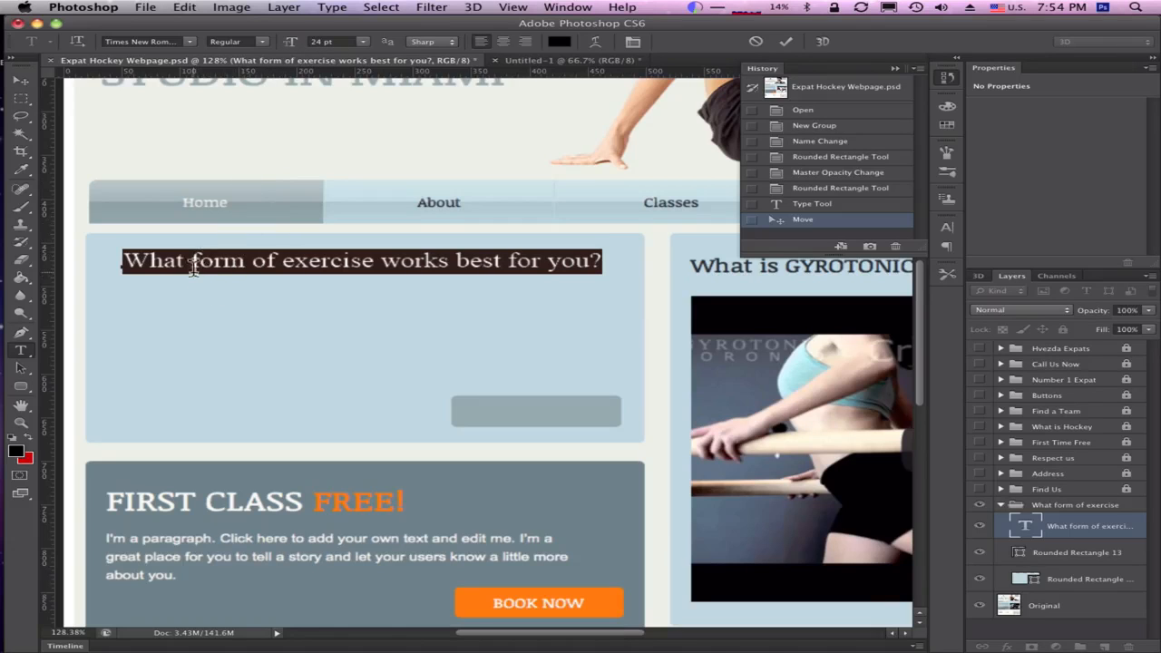
{"action": "left_click_drag", "start_coordinate": [590, 261], "coordinate": [610, 260]}
{"action": "left_click", "coordinate": [603, 261]}
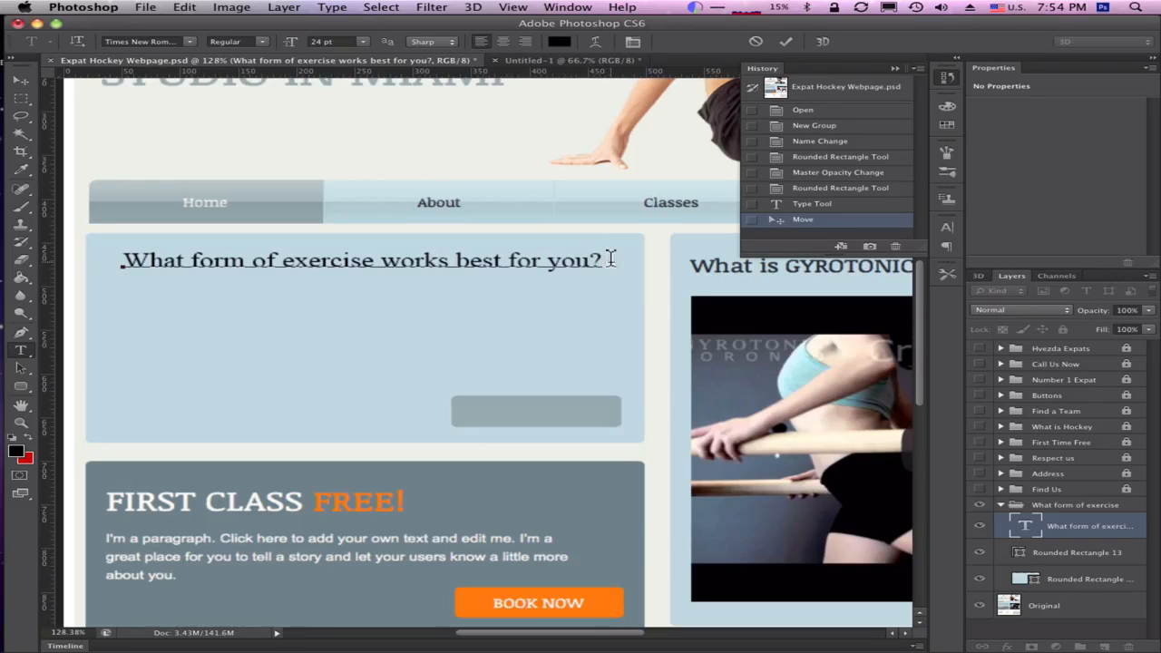
{"action": "type", "text": "sdfsdsdsdfsdfsdf"}
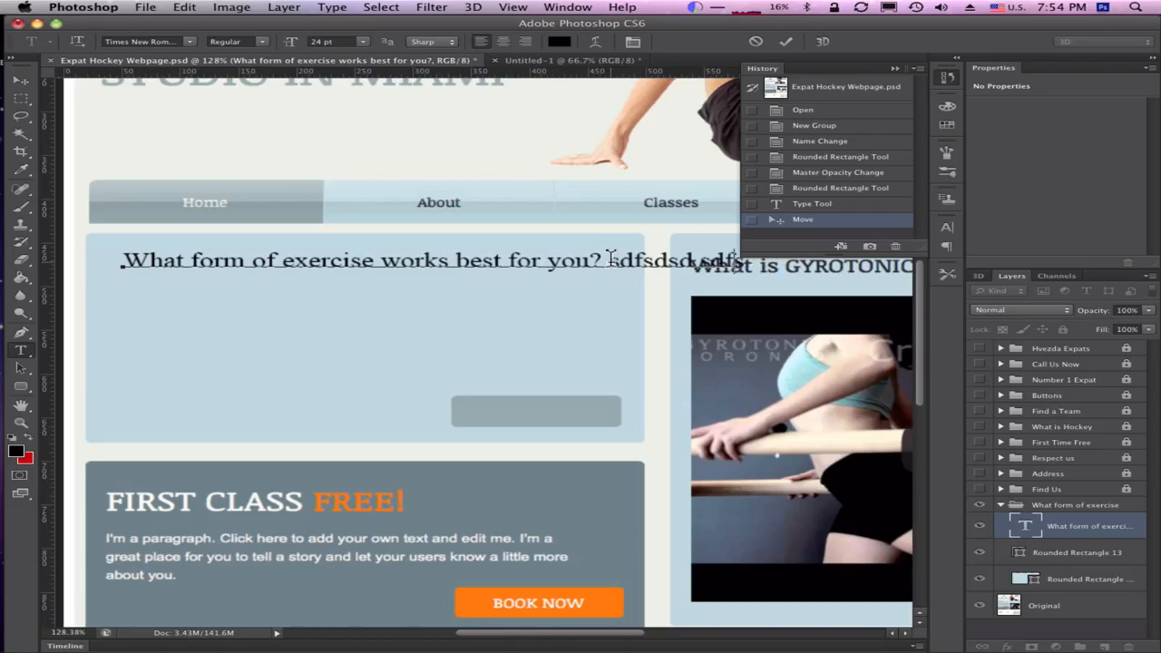
{"action": "key", "text": "BackSpace"}
{"action": "key", "text": "BackSpace"}
{"action": "key", "text": "BackSpace"}
{"action": "key", "text": "BackSpace"}
{"action": "key", "text": "BackSpace"}
{"action": "key", "text": "BackSpace"}
{"action": "key", "text": "BackSpace"}
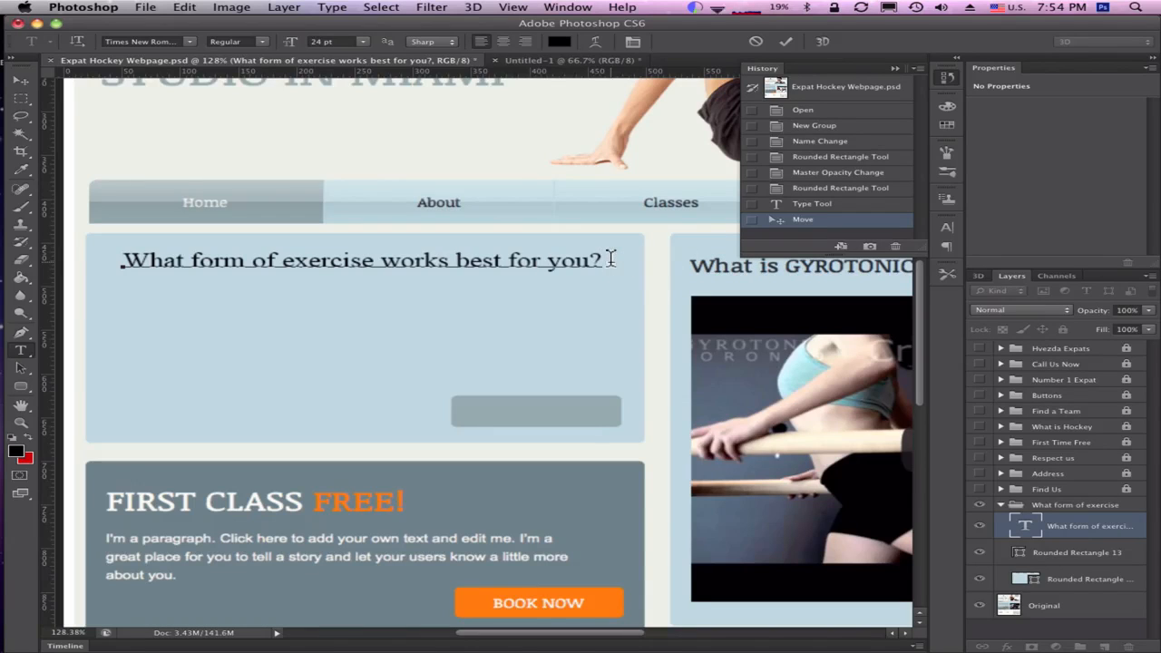
{"action": "left_click", "coordinate": [22, 81]}
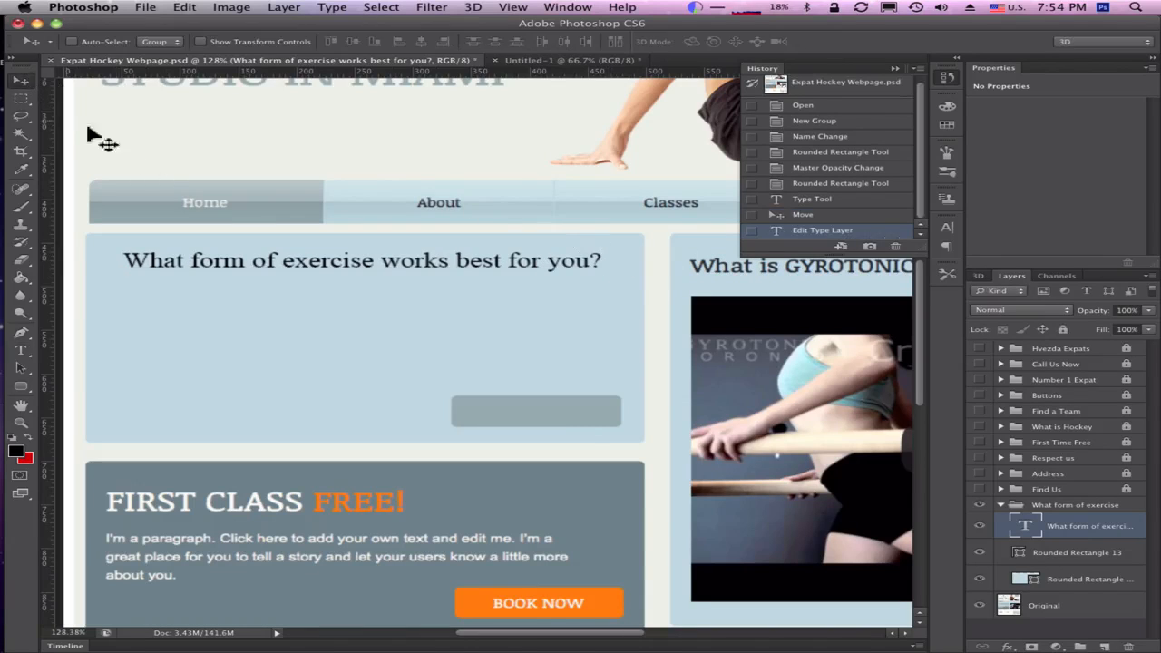
Step: Draw a paragraph text box below the heading, matching the heading's width, and set its font size to 18 pt
{"action": "left_click", "coordinate": [19, 352]}
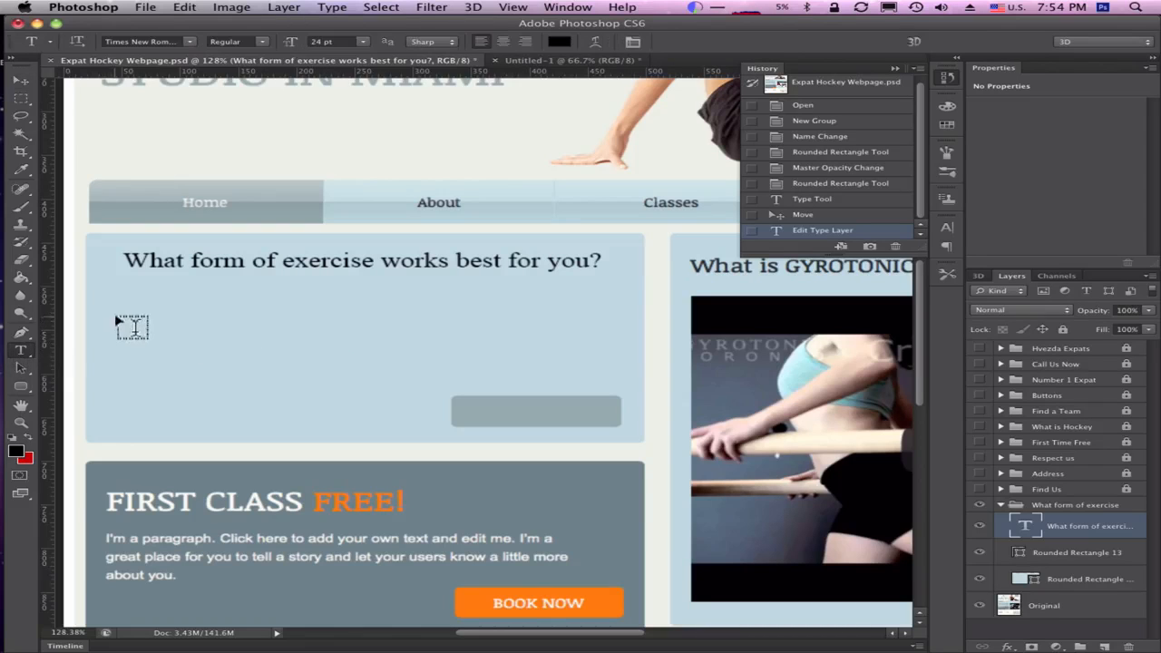
{"action": "left_click_drag", "start_coordinate": [126, 297], "coordinate": [600, 361]}
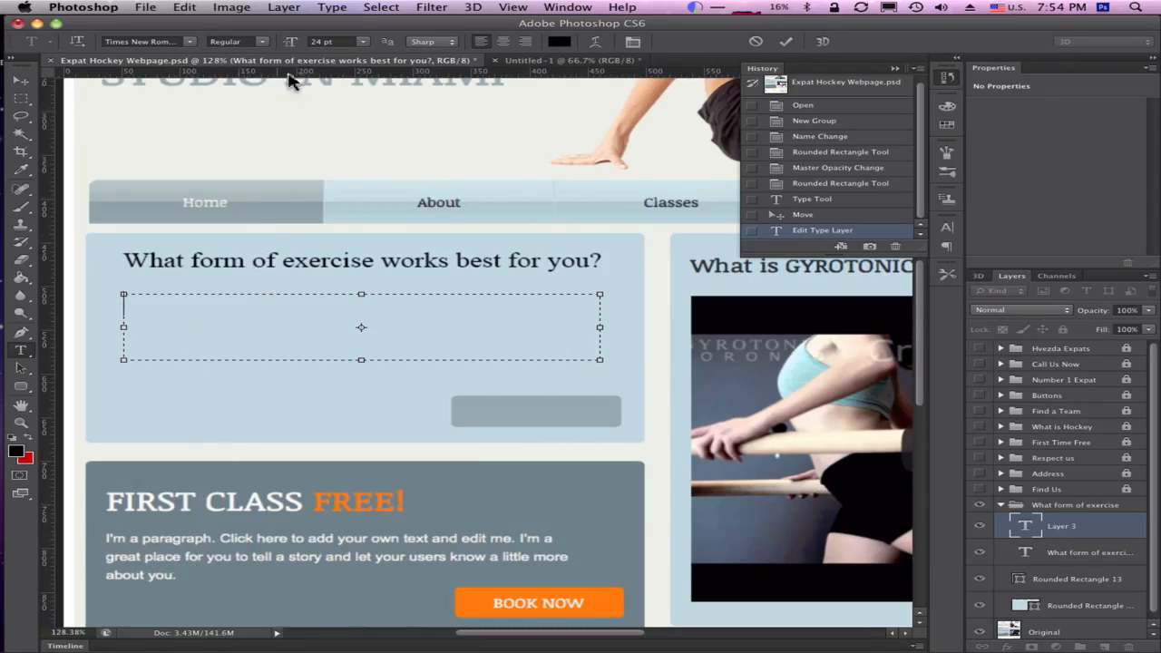
{"action": "left_click", "coordinate": [363, 41]}
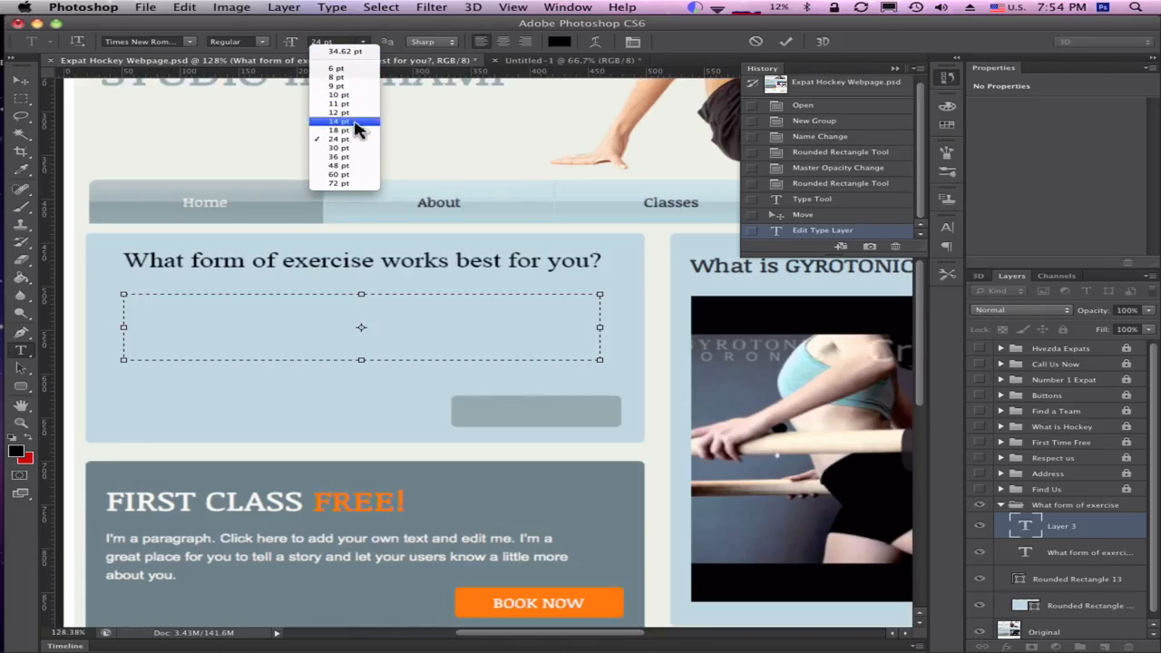
{"action": "left_click", "coordinate": [354, 133]}
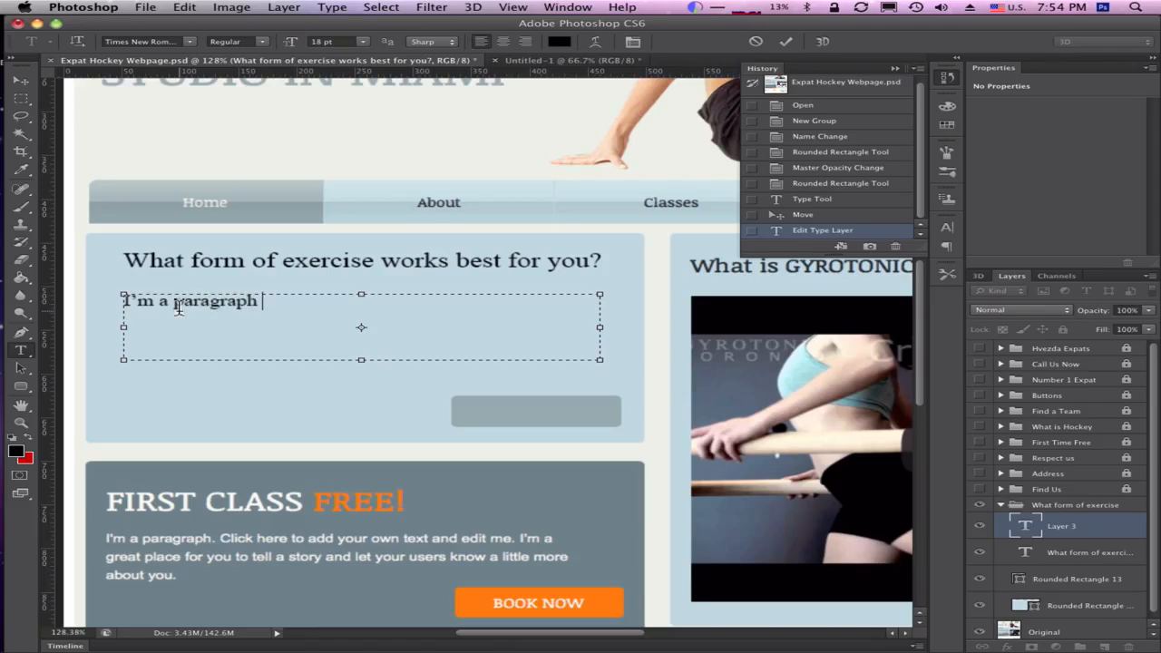
Step: Fill the text box with several lines of random placeholder text beginning with "I'm a paragraph"
{"action": "type", "text": "asdfasdf ljlkjlj"}
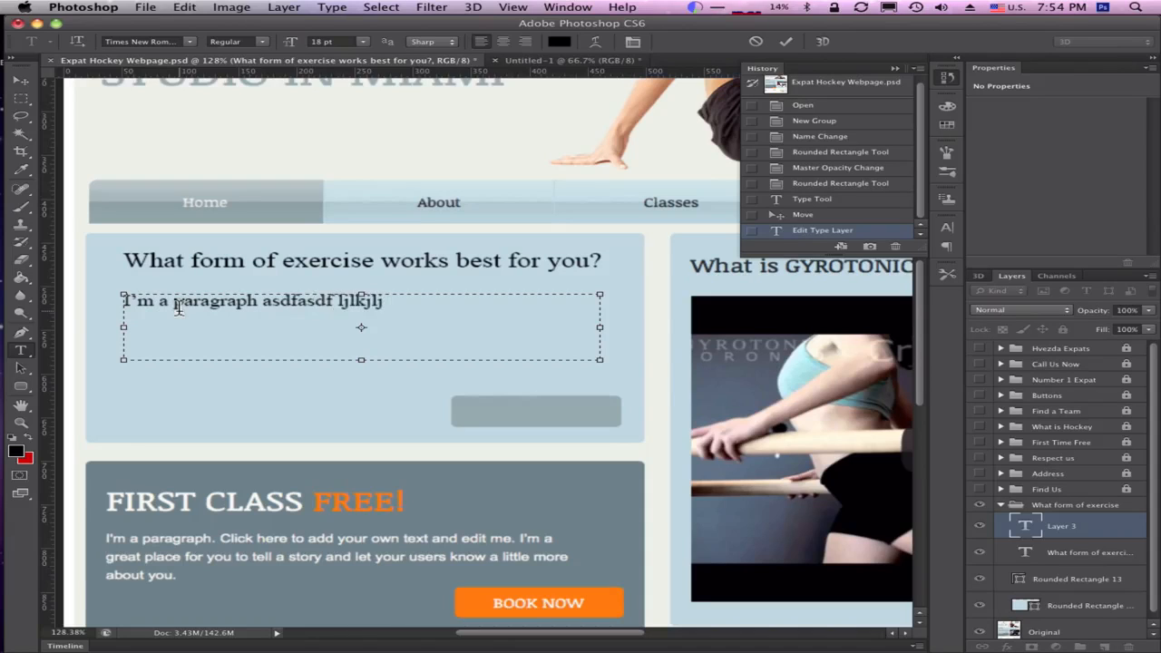
{"action": "type", "text": " asdf asdf asdf          l"}
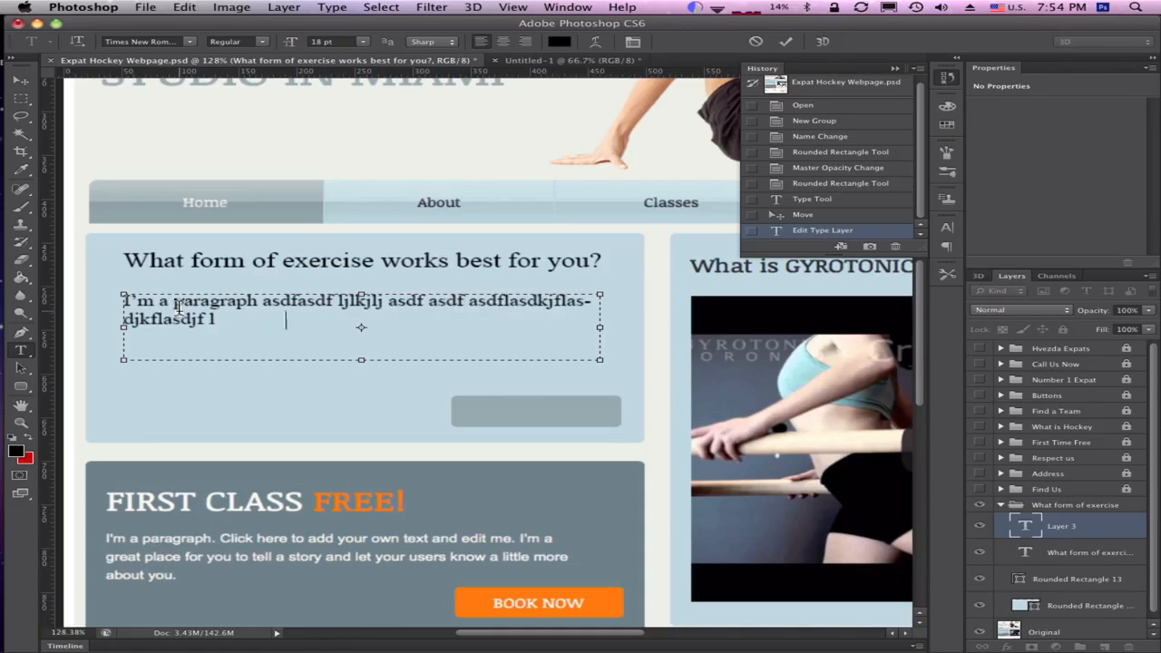
{"action": "type", "text": "asdkjflasdjkflasdjf lakjsdf laksjdflasjdkflkjsdf kajsdflkajsdfl jasdlfkjalksdfj"}
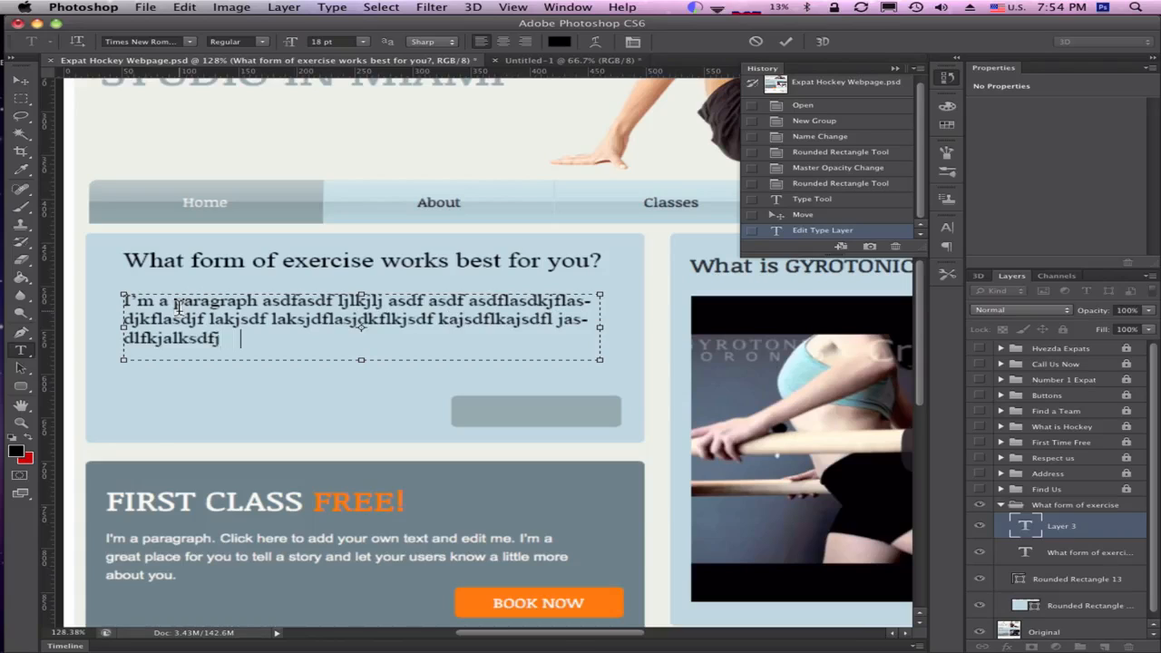
{"action": "type", "text": " laksdfjalsdkfj lsdakfjlasdkfjasdlfkj"}
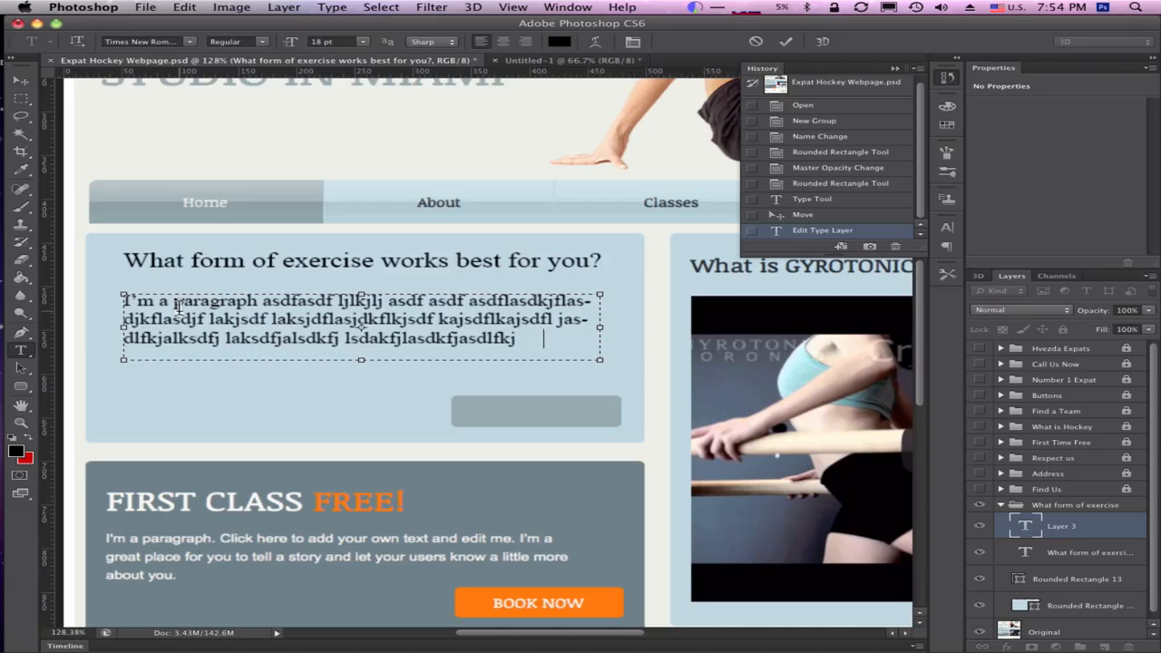
{"action": "type", "text": "  asdsdfd-"}
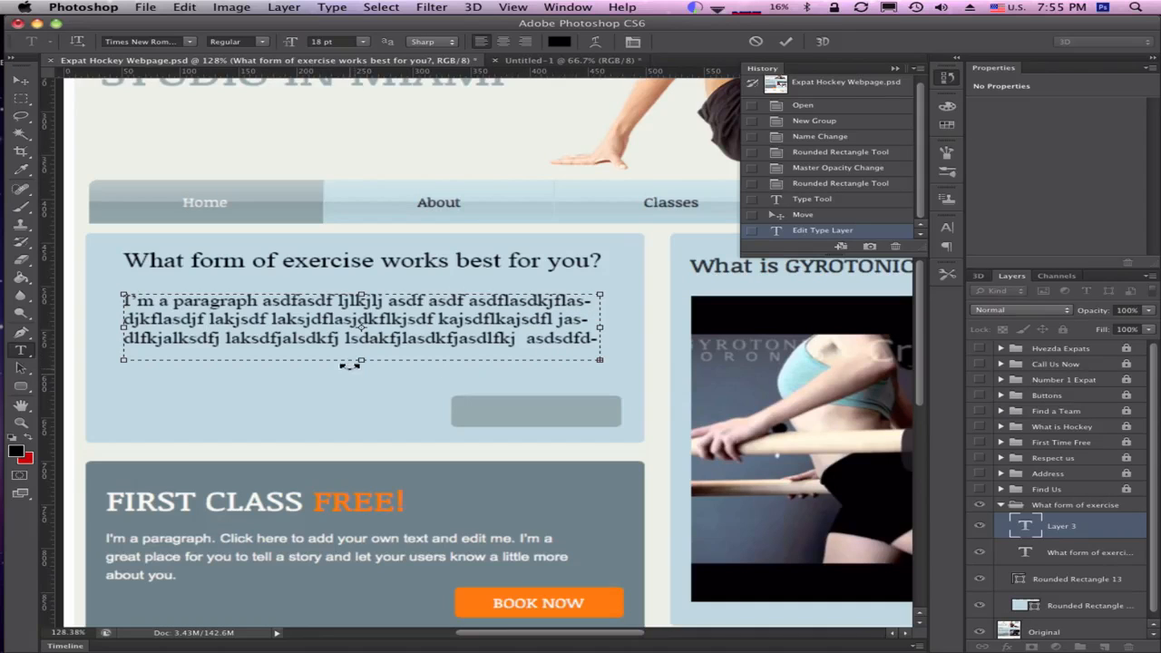
Step: Extend the paragraph text box downward to fit a fourth line, collapse the History panel and commit the text
{"action": "left_click_drag", "start_coordinate": [361, 365], "coordinate": [361, 379]}
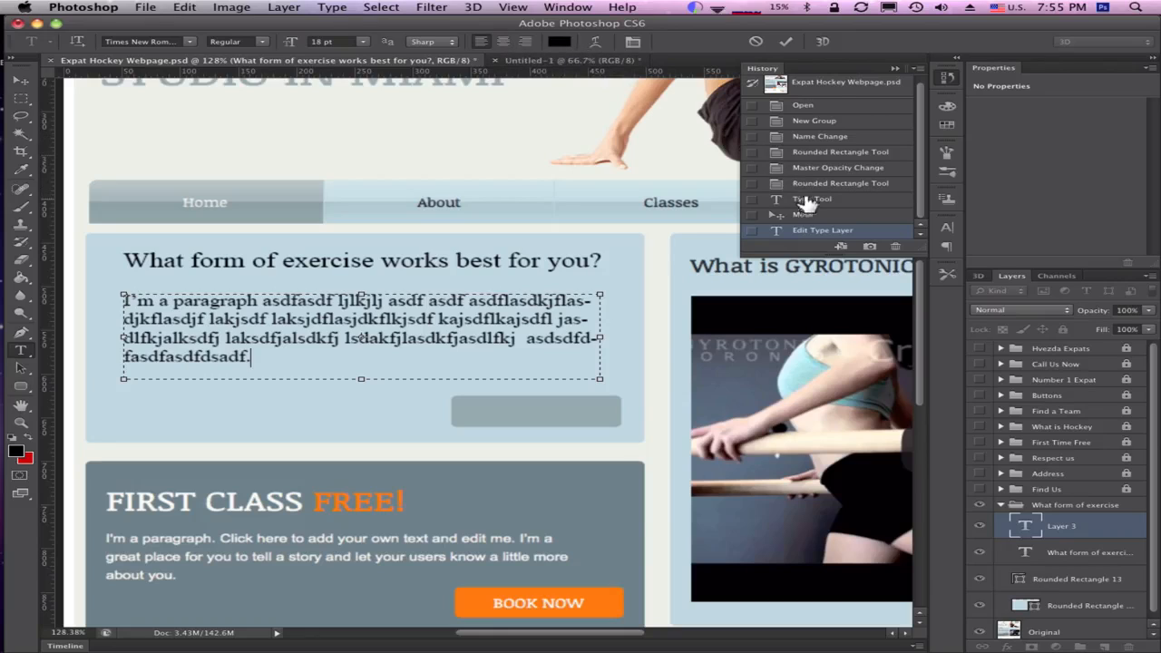
{"action": "left_click", "coordinate": [948, 78]}
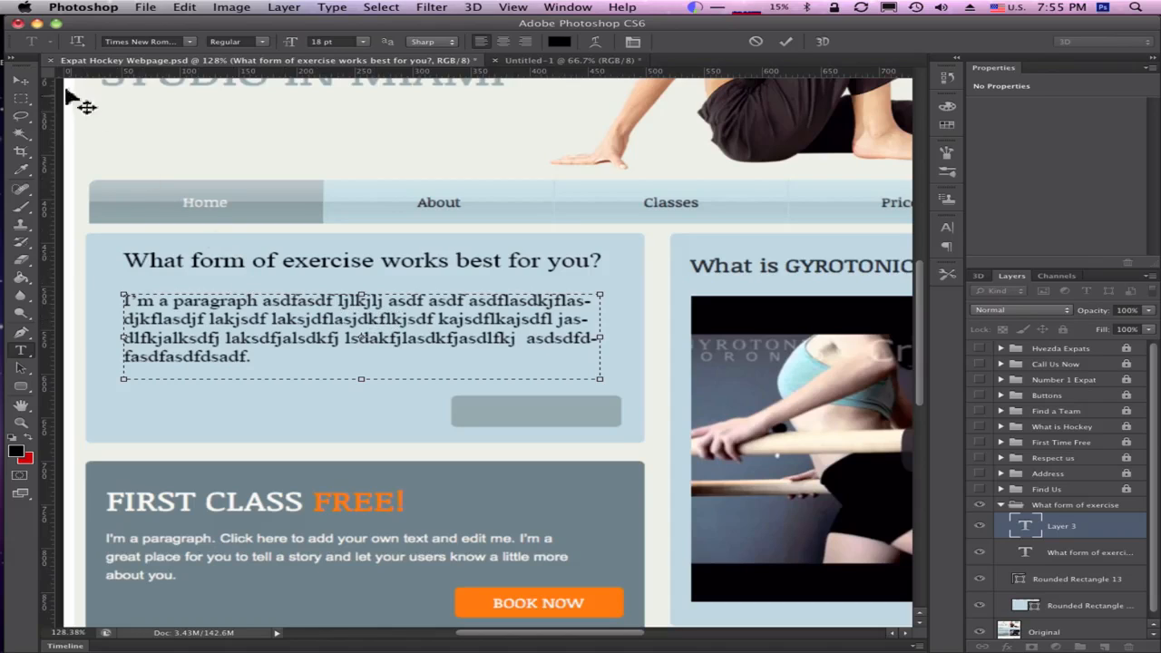
{"action": "left_click", "coordinate": [20, 80]}
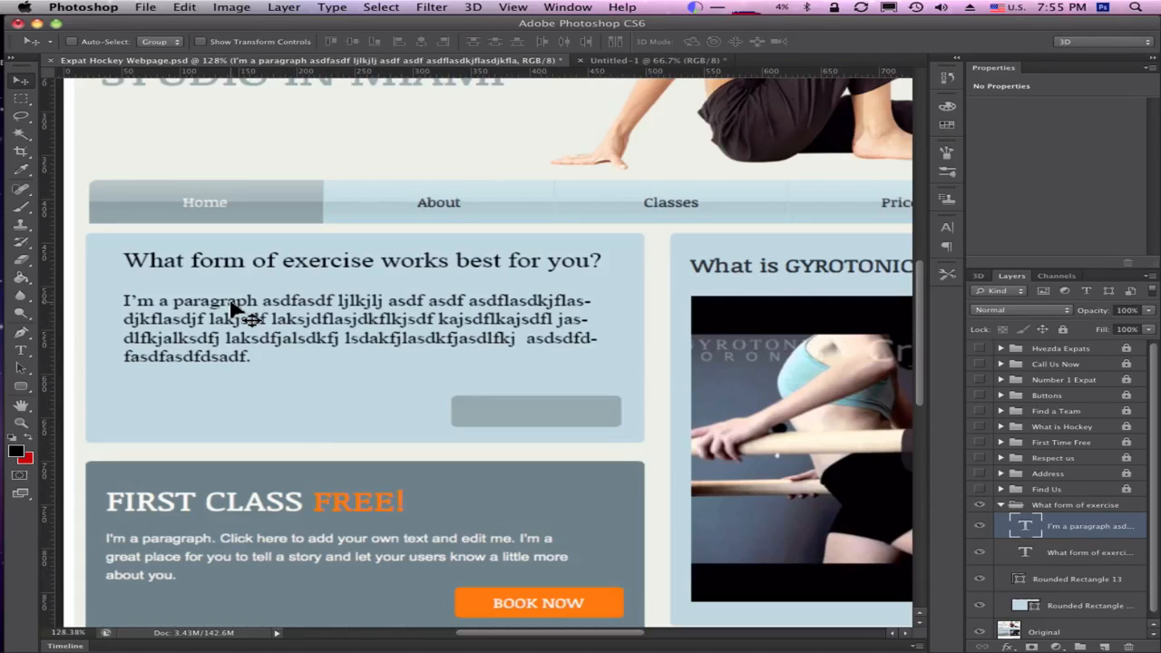
Step: Try resizing the placeholder paragraph with Free Transform to about 92% width and 56% height
{"action": "key", "text": "super+t"}
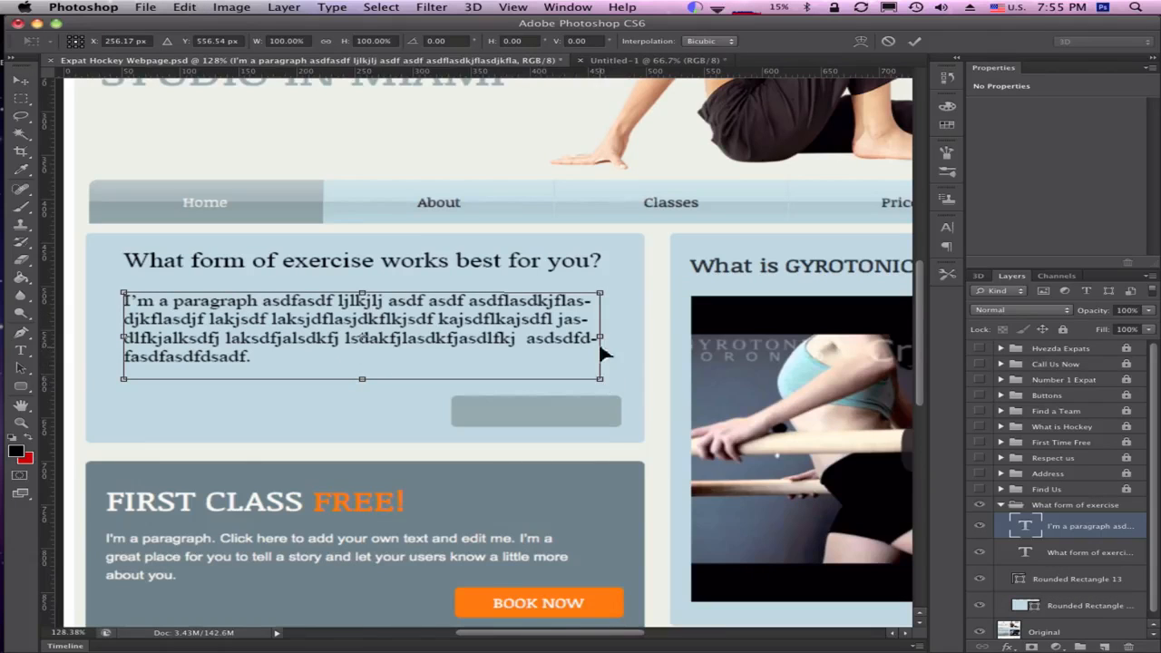
{"action": "left_click_drag", "start_coordinate": [600, 338], "coordinate": [564, 337]}
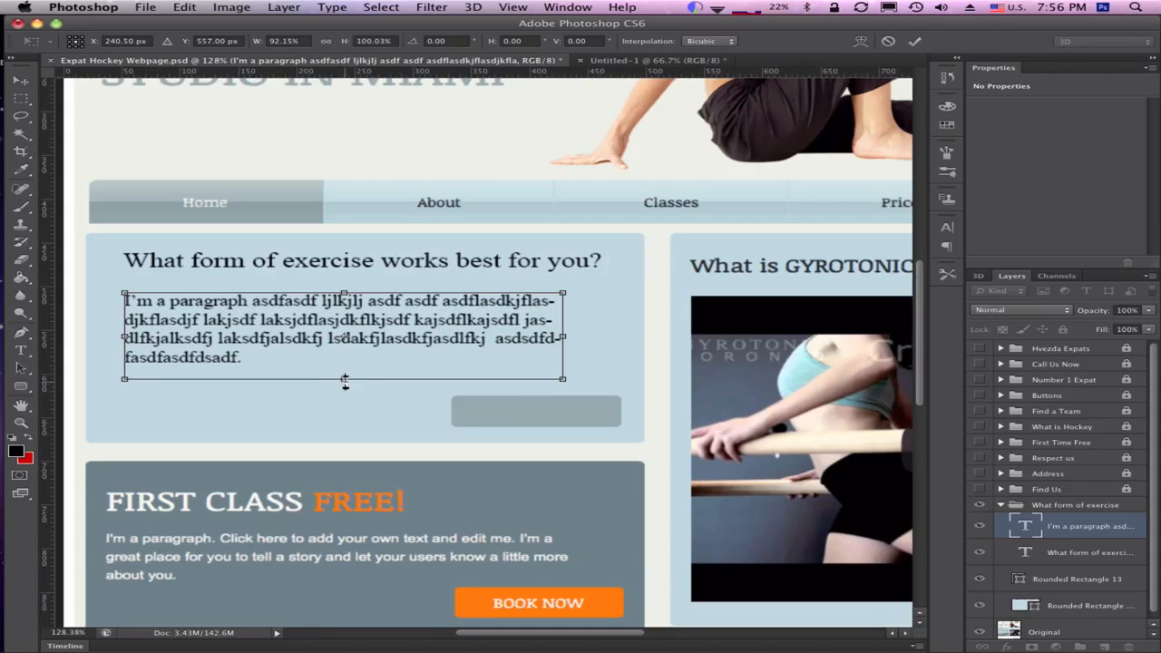
{"action": "left_click_drag", "start_coordinate": [345, 382], "coordinate": [349, 347]}
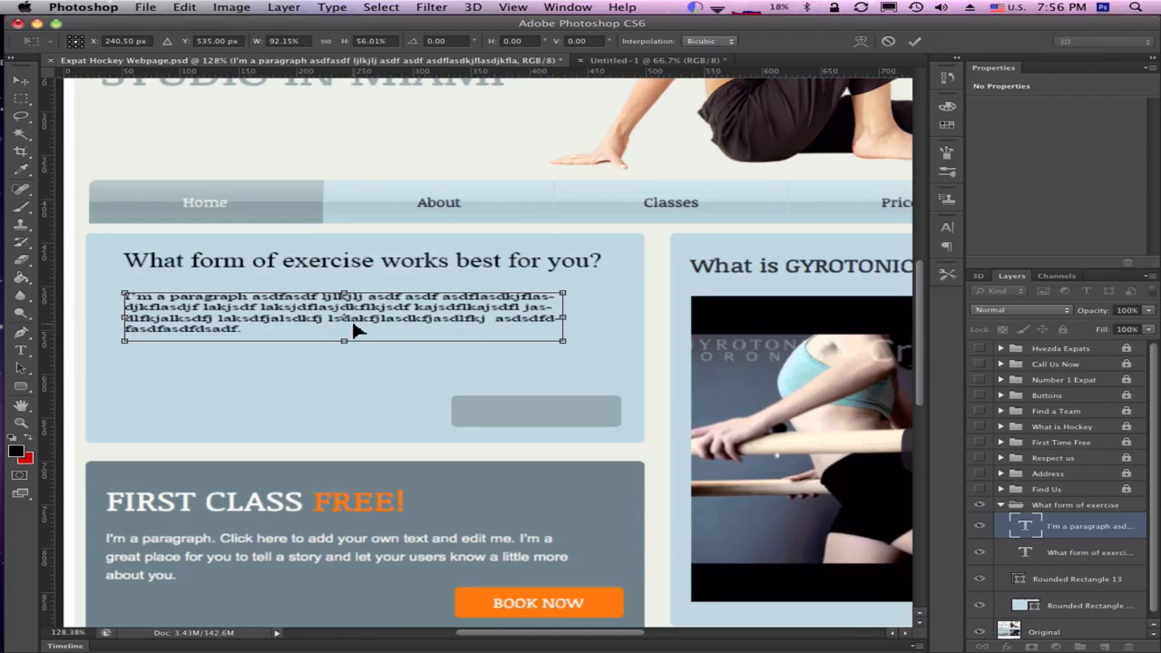
{"action": "key", "text": "Escape"}
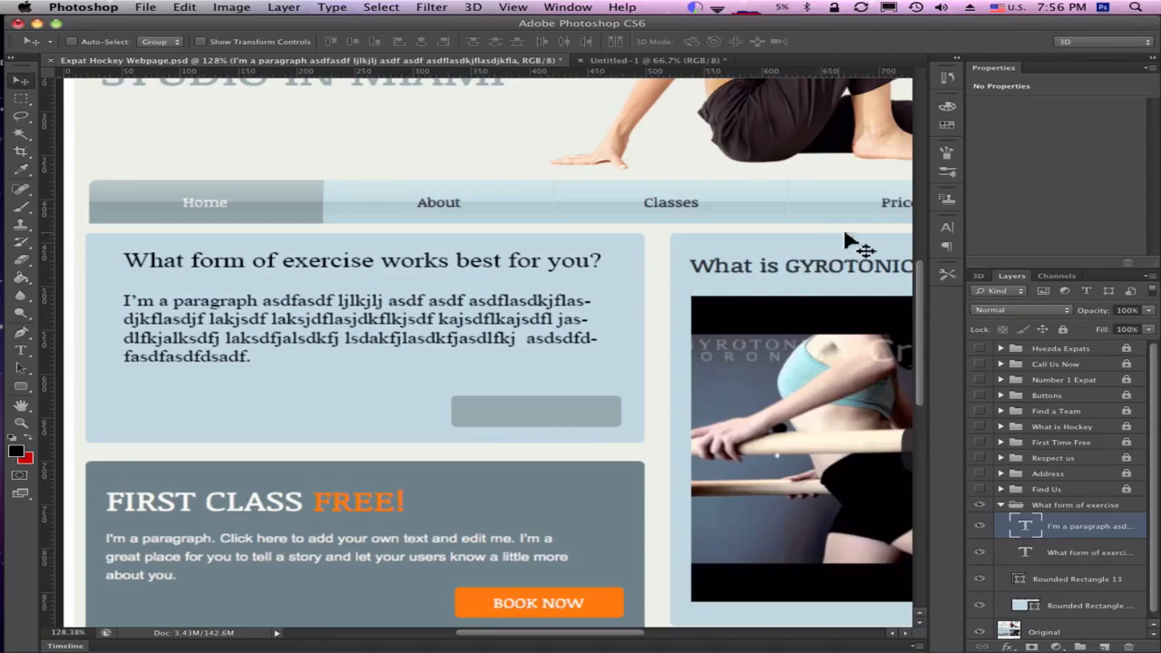
Step: Open the character settings for the placeholder text and switch to its paragraph settings
{"action": "left_click", "coordinate": [946, 231]}
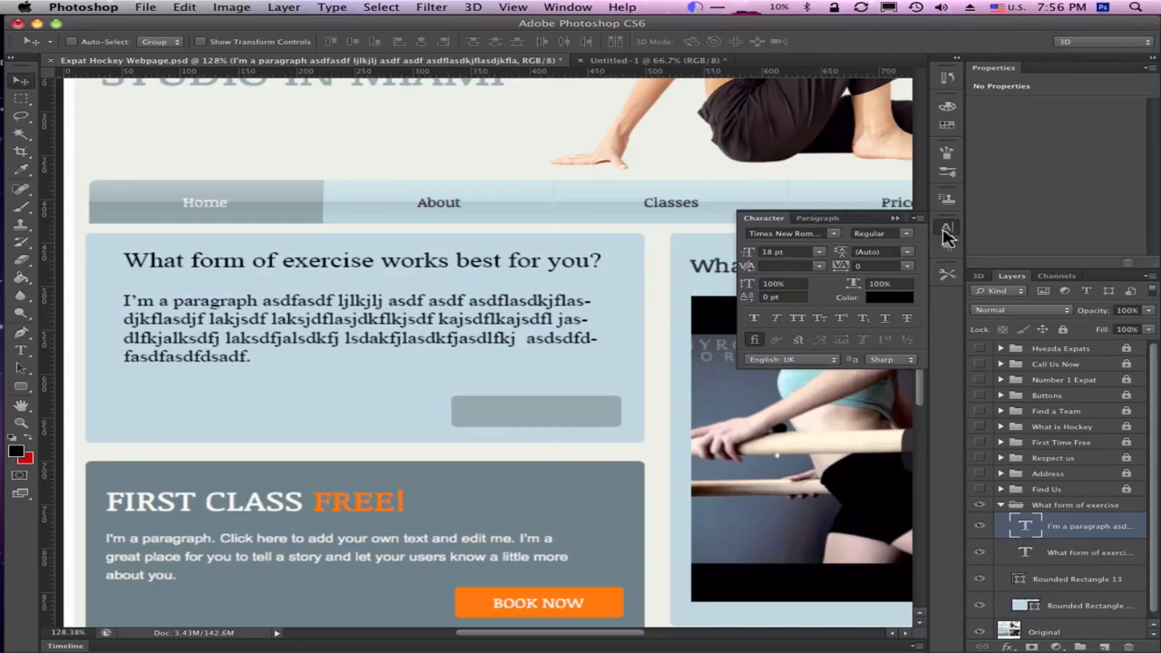
{"action": "left_click", "coordinate": [807, 219]}
{"action": "left_click", "coordinate": [771, 219]}
{"action": "left_click", "coordinate": [820, 218]}
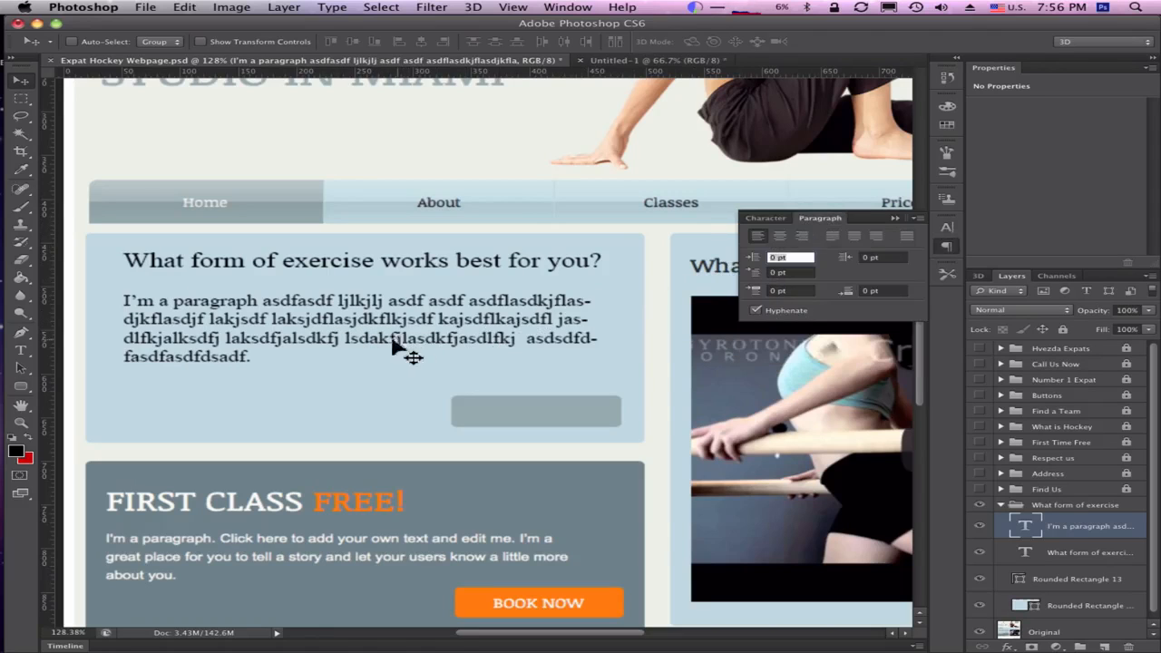
Step: Select all the placeholder text in the paragraph box with the Type tool and center-align it
{"action": "left_click", "coordinate": [20, 351]}
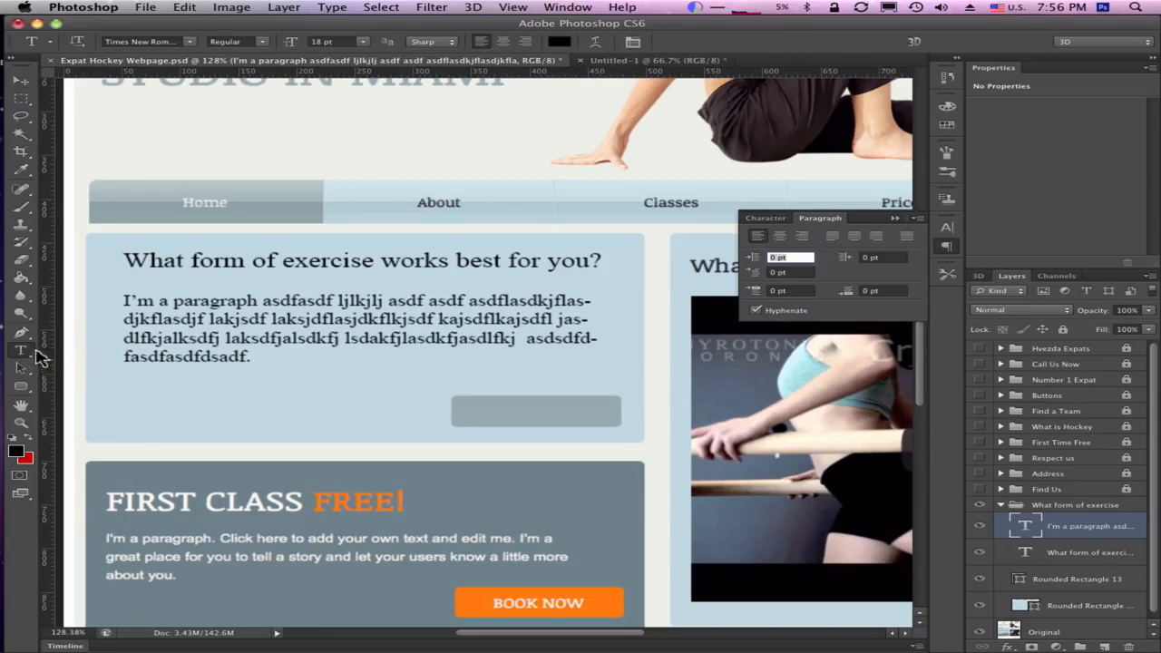
{"action": "left_click", "coordinate": [217, 339]}
{"action": "left_click_drag", "start_coordinate": [257, 358], "coordinate": [96, 300]}
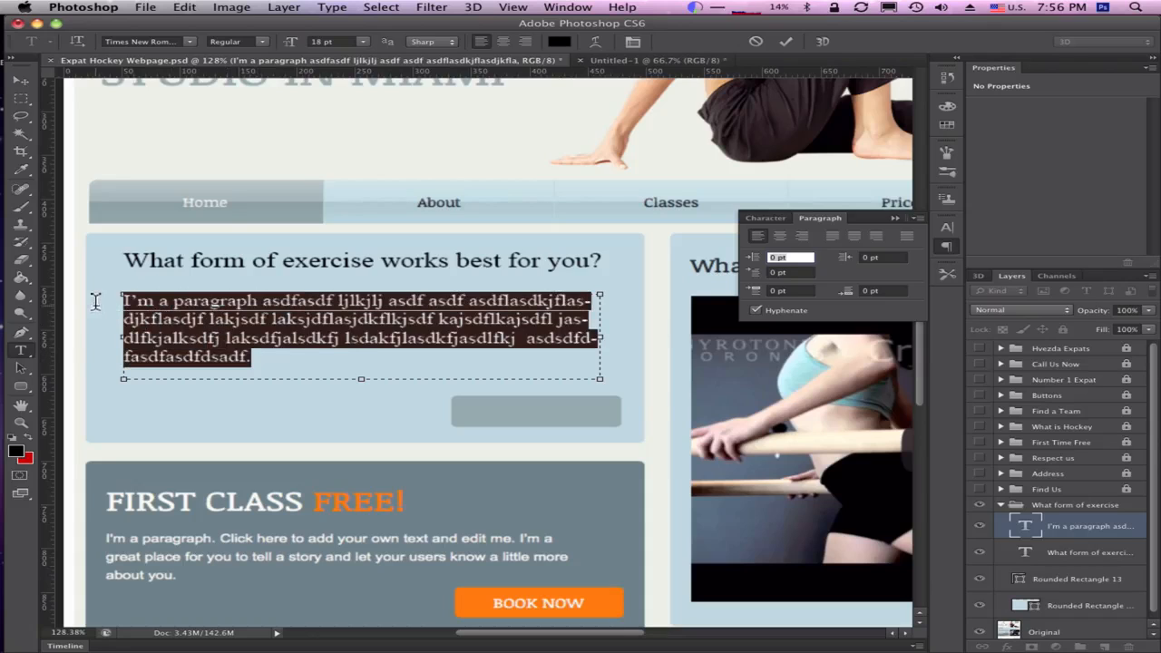
{"action": "left_click", "coordinate": [780, 236]}
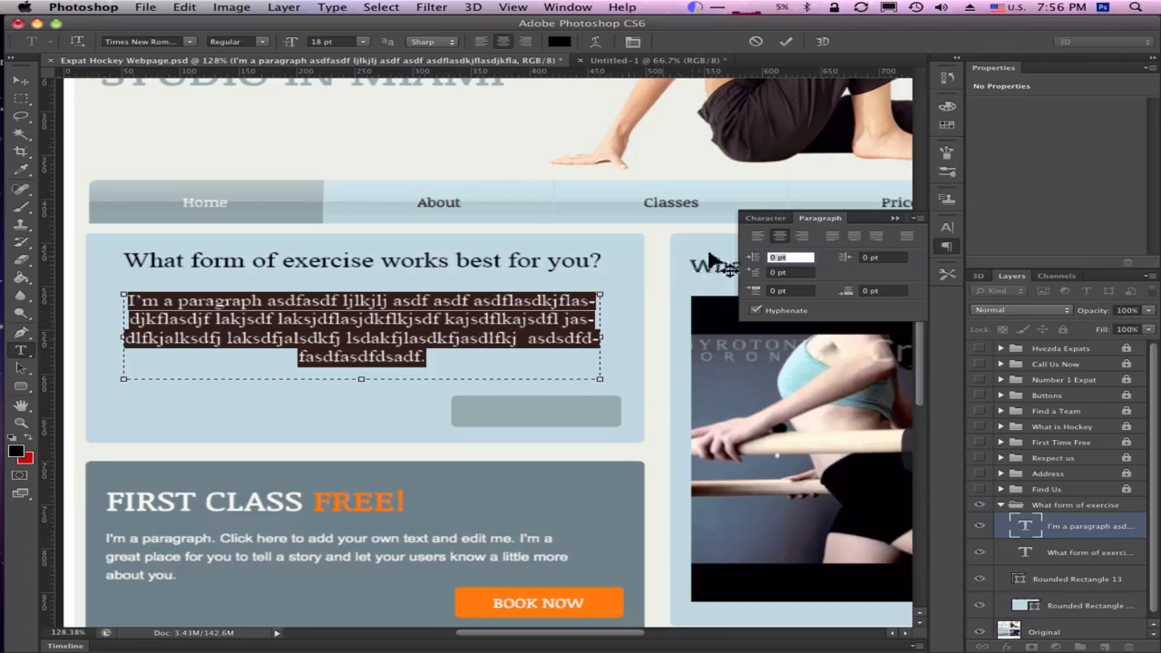
Step: Try tracking values of -25 and 75 on the placeholder paragraph, and reset the tracking to 0
{"action": "left_click", "coordinate": [773, 219]}
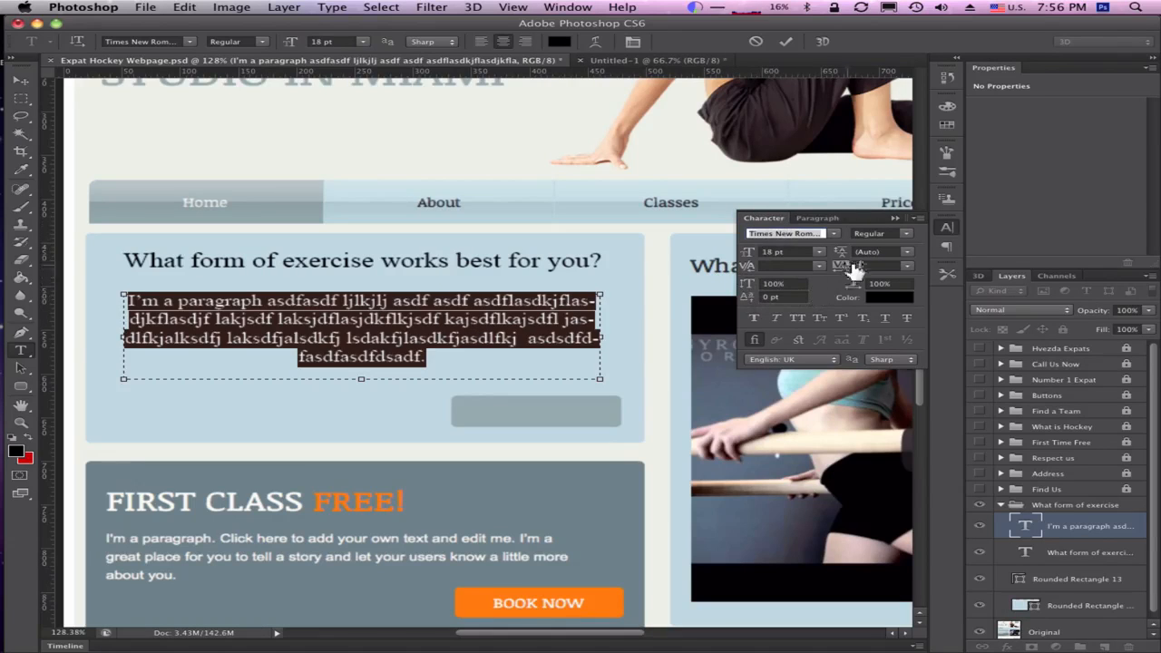
{"action": "left_click", "coordinate": [908, 266]}
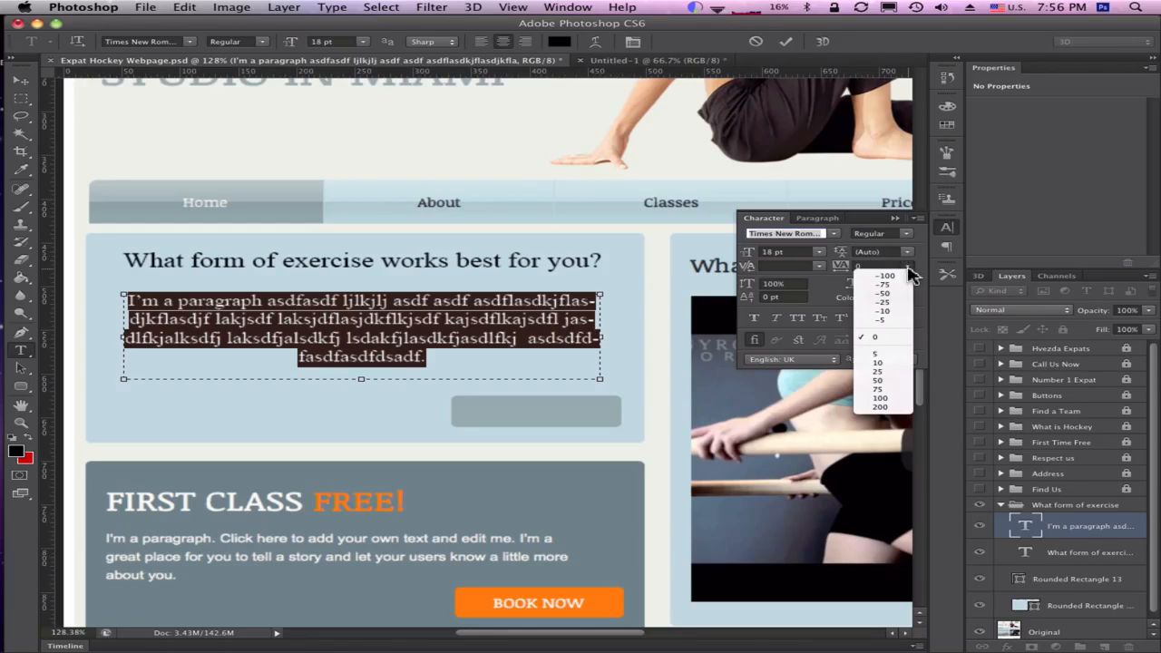
{"action": "left_click", "coordinate": [898, 304]}
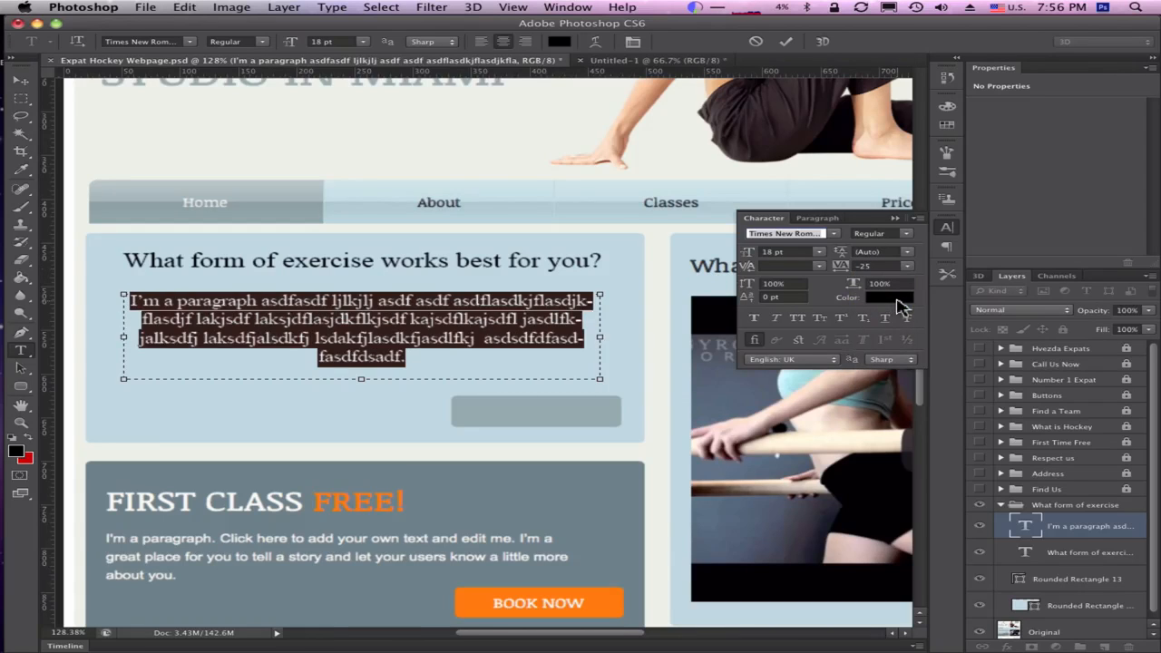
{"action": "left_click", "coordinate": [909, 269]}
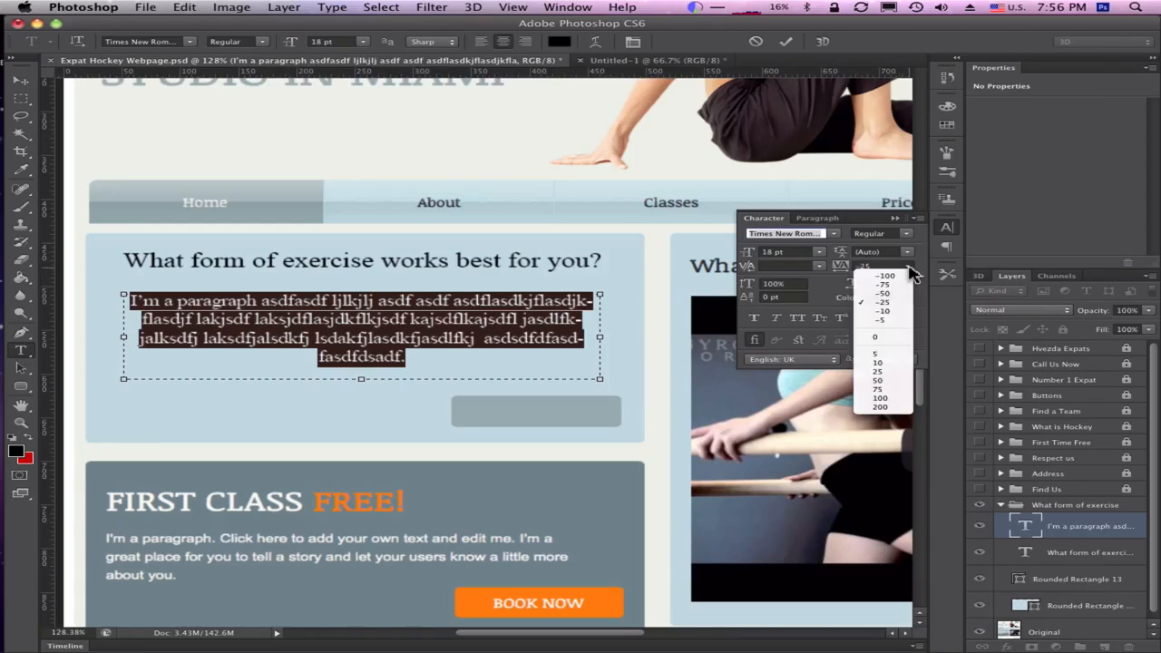
{"action": "left_click", "coordinate": [877, 392]}
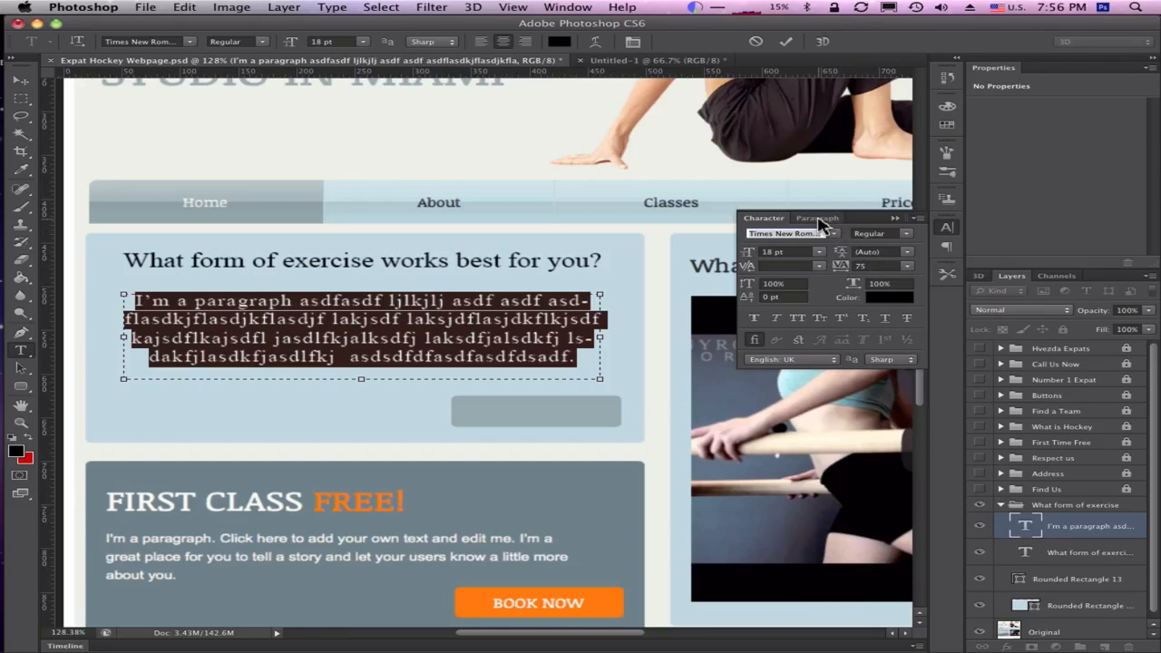
{"action": "left_click", "coordinate": [906, 268]}
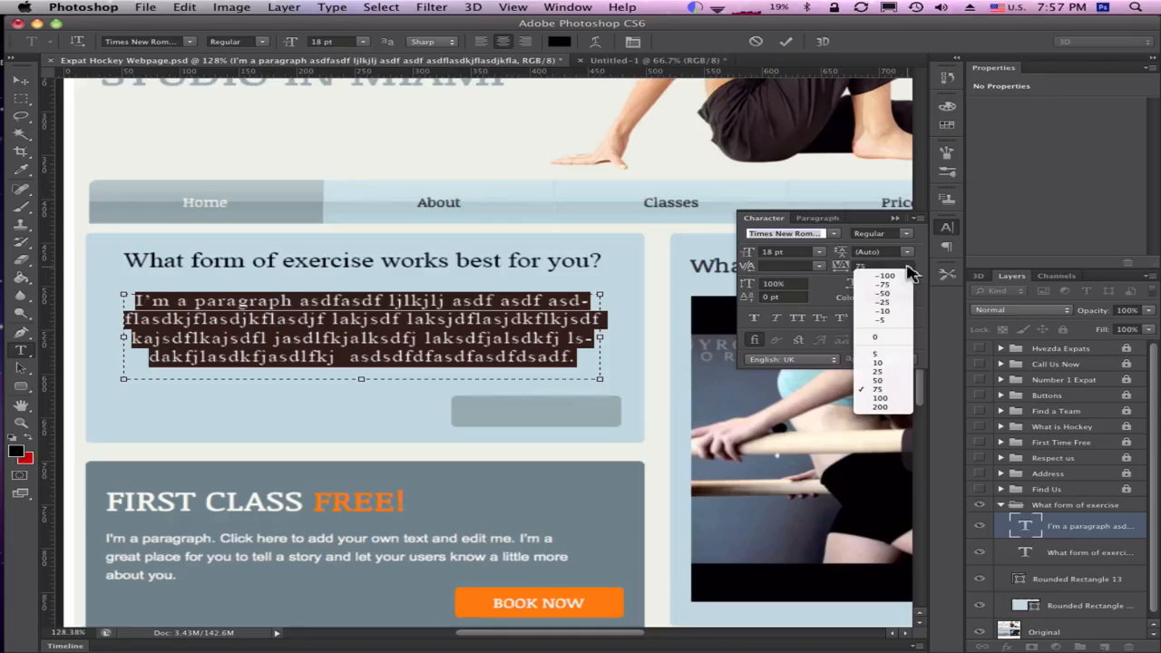
{"action": "left_click", "coordinate": [872, 337]}
{"action": "left_click", "coordinate": [310, 323]}
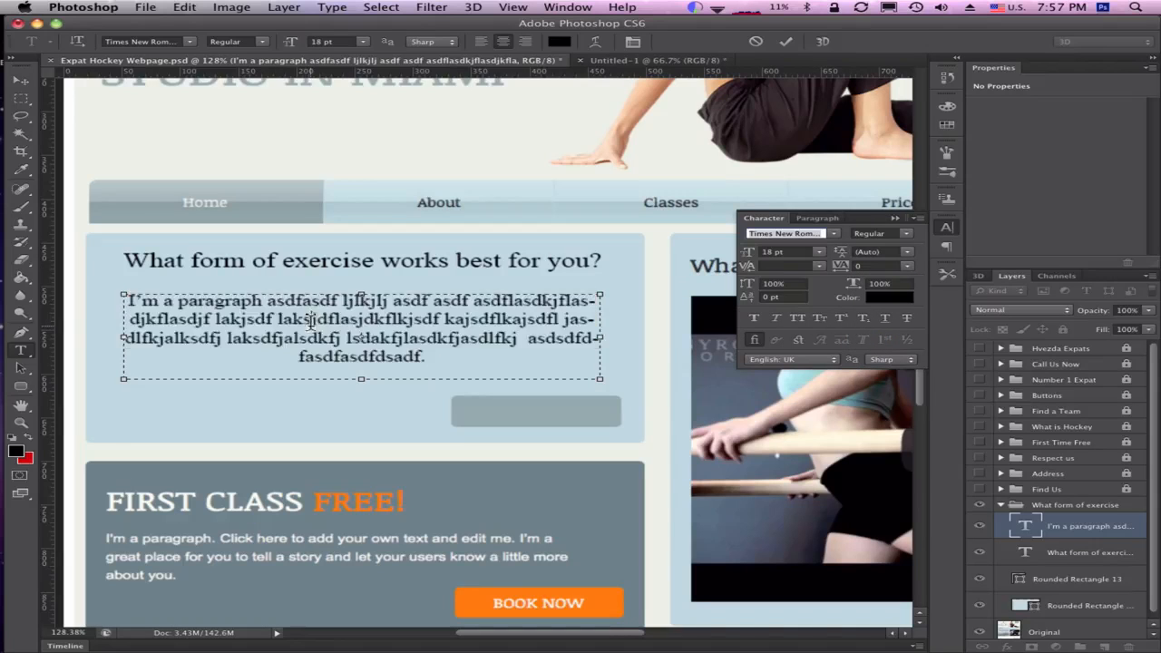